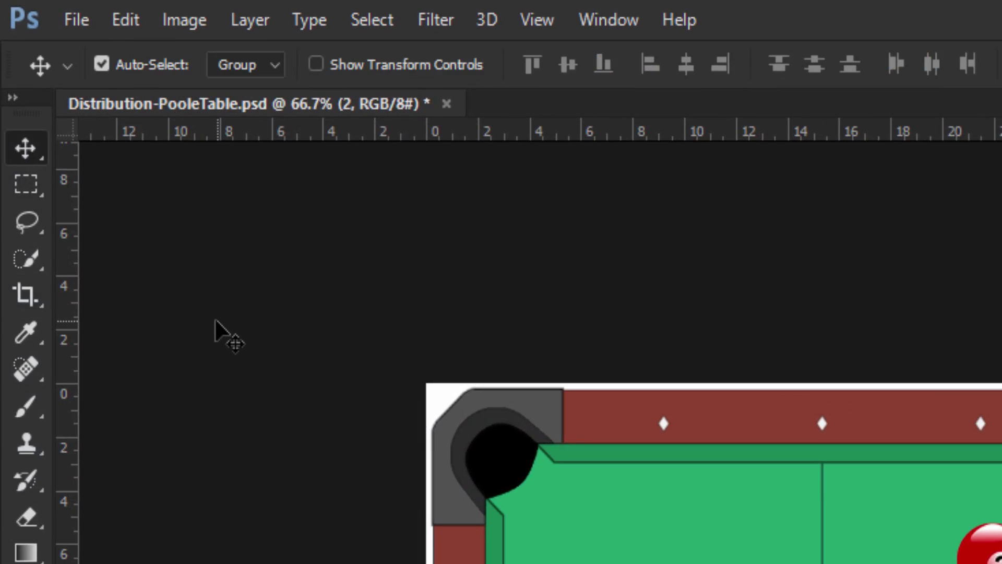
Switch from the Move tool to the Artboard tool and back to the Move tool
{"action": "right_click", "coordinate": [28, 159]}
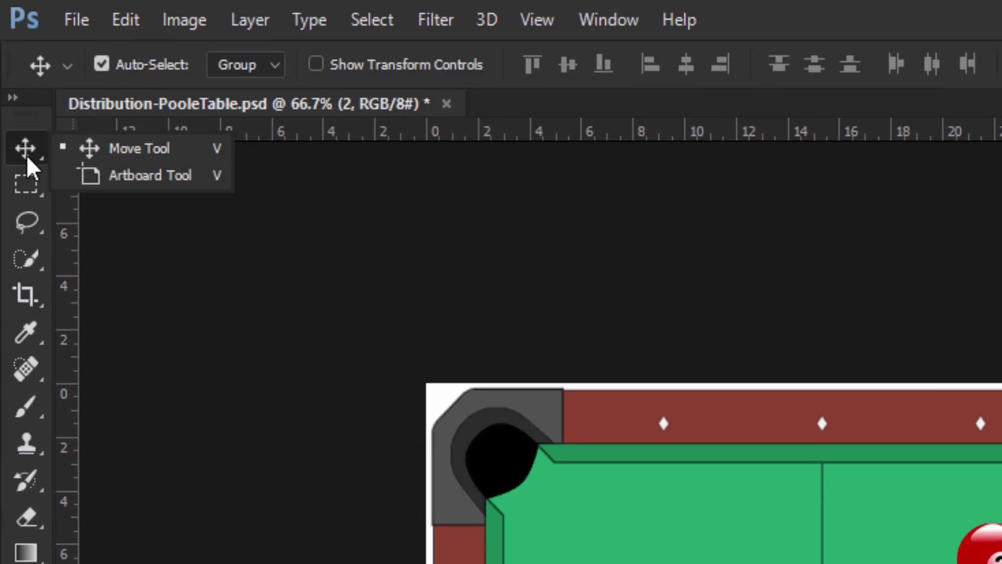
{"action": "left_click", "coordinate": [108, 178]}
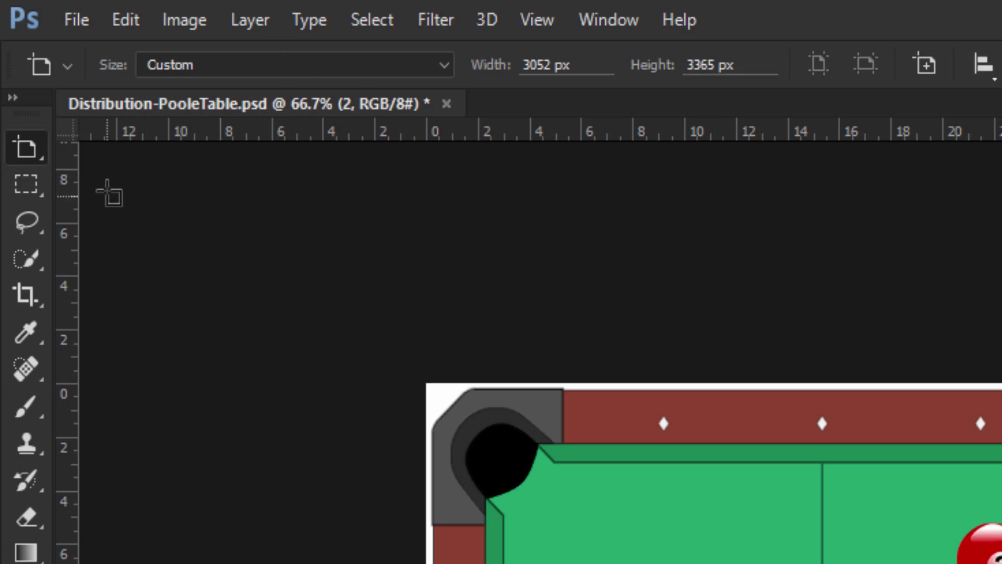
{"action": "right_click", "coordinate": [34, 157]}
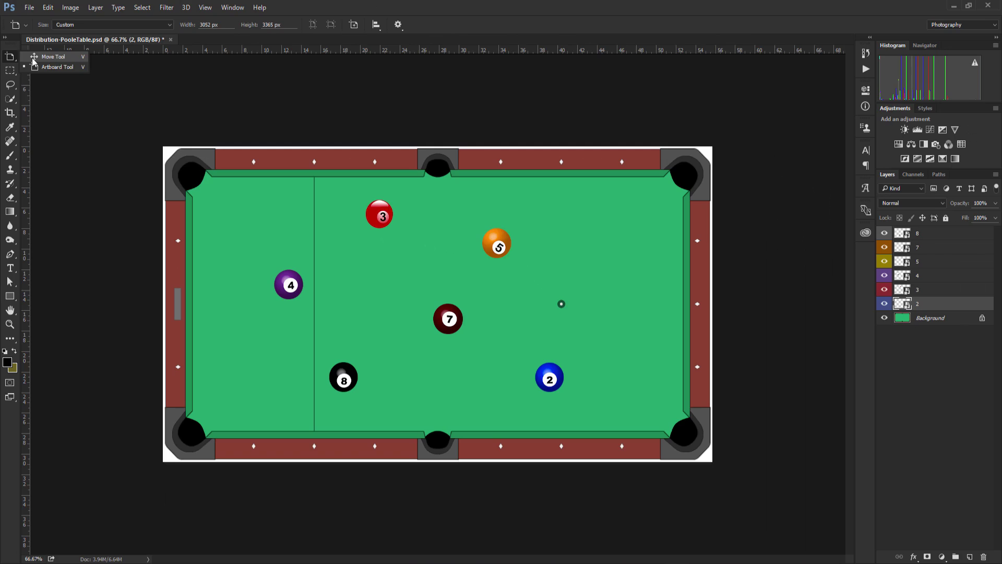
{"action": "left_click", "coordinate": [84, 151]}
Activate the Gradient tool, return to the Move tool, and cycle through the Artboard tool back to the Move tool
{"action": "left_click", "coordinate": [11, 211]}
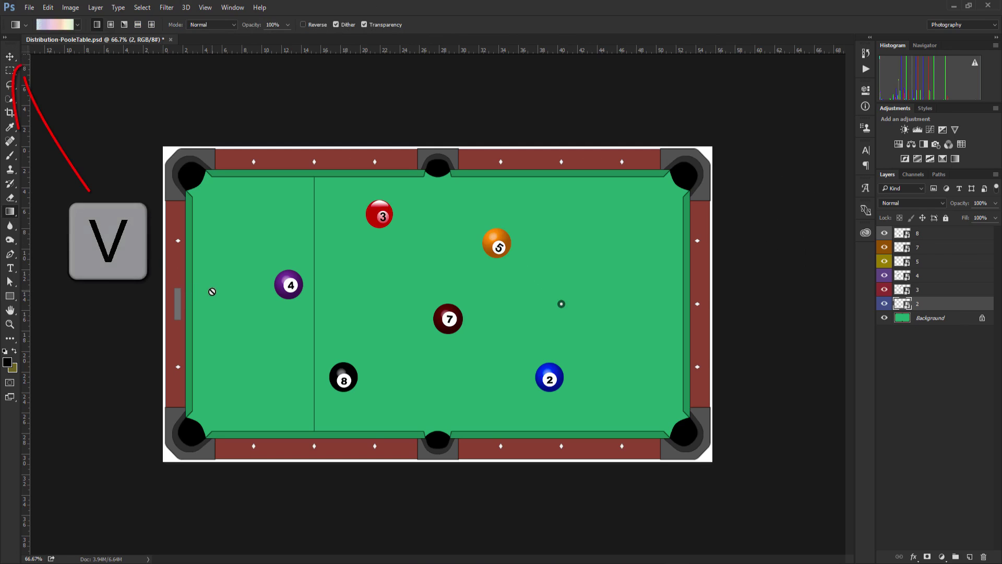
{"action": "key", "text": "v"}
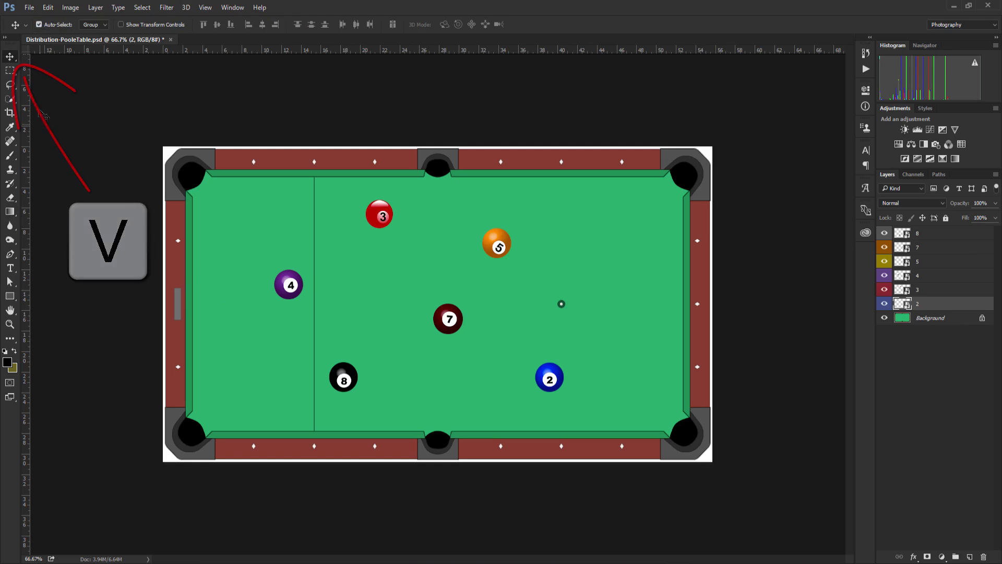
{"action": "key", "text": "shift+v"}
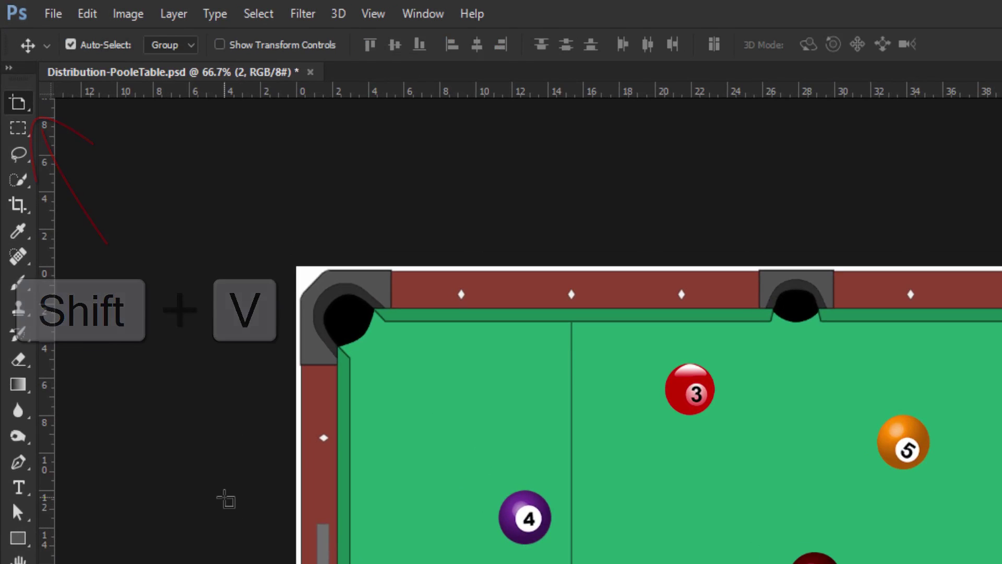
{"action": "key", "text": "shift+v"}
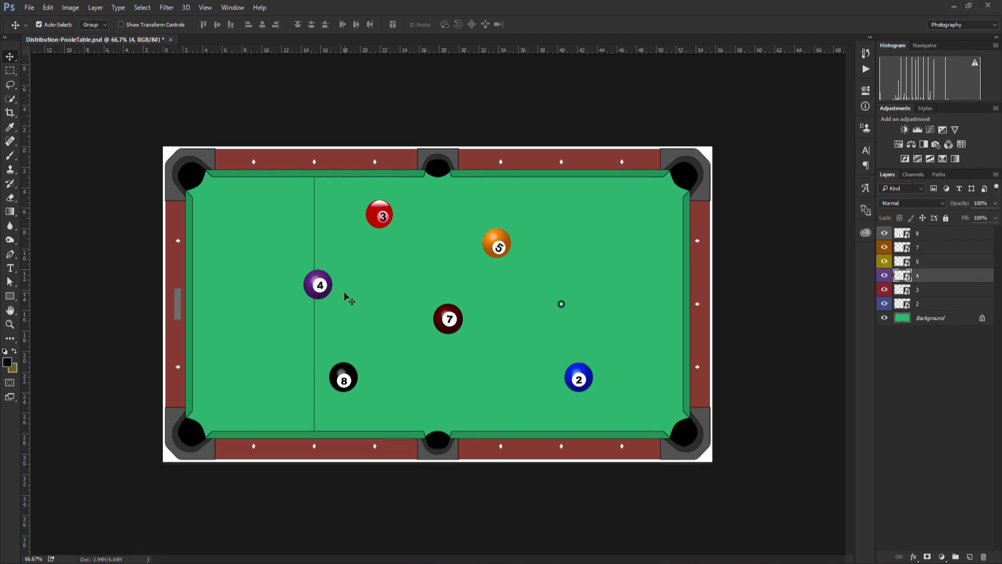
Move the purple 4 ball well to the left of the table's vertical line and temporarily toggle Auto-Select
{"action": "left_click_drag", "start_coordinate": [329, 297], "coordinate": [263, 282]}
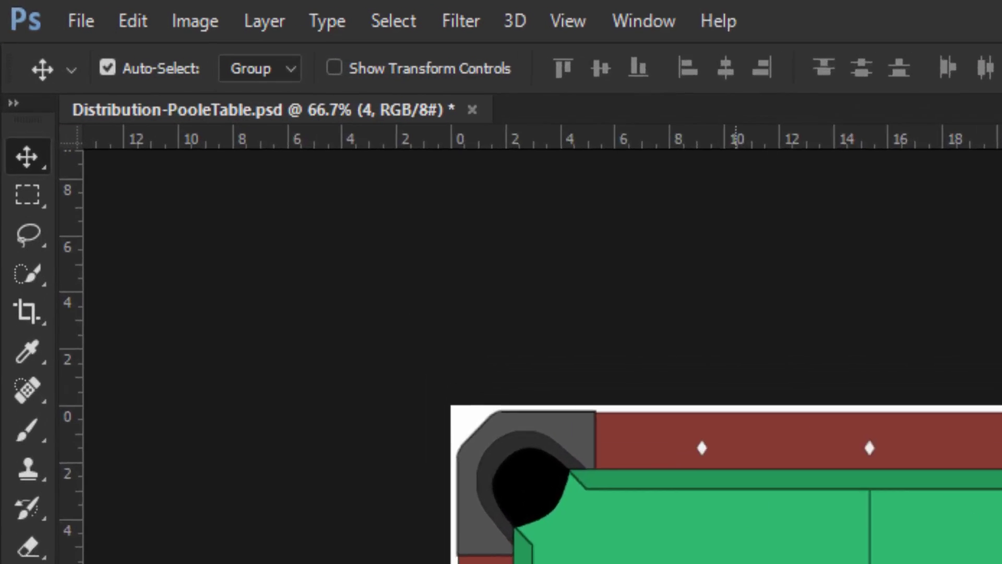
{"action": "key", "text": "ctrl"}
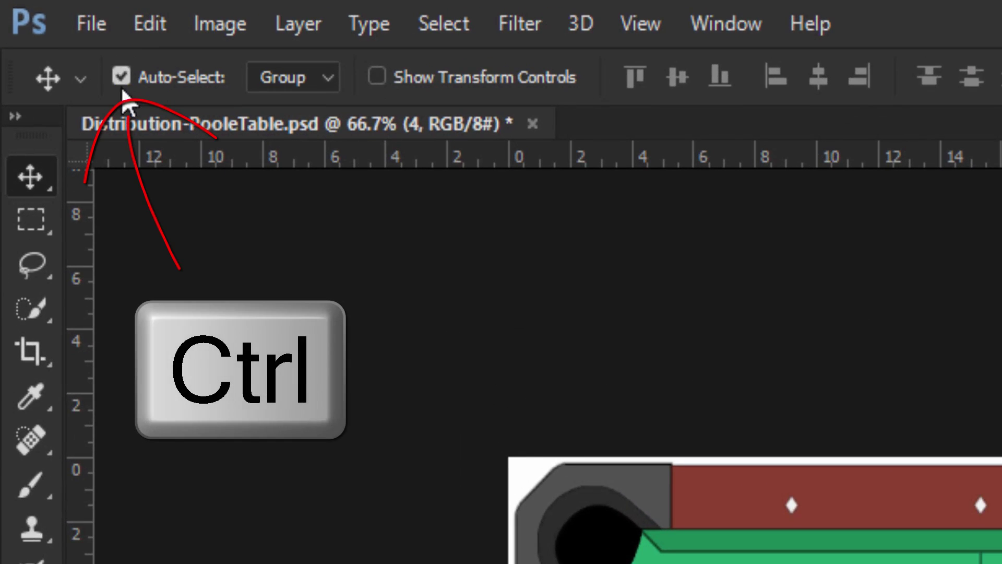
{"action": "key", "text": "ctrl"}
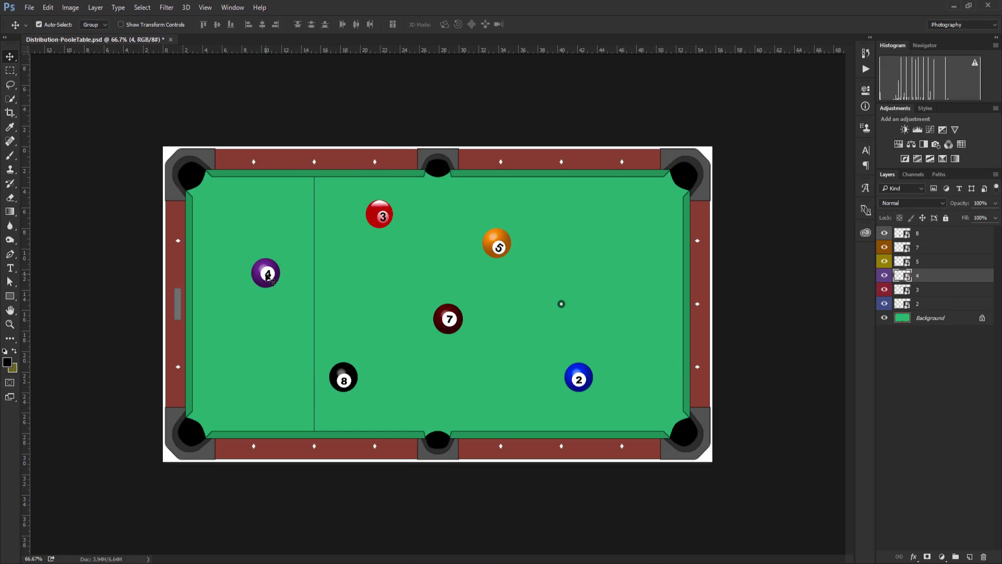
Try to duplicate the orange 5 ball straight to the left until the copy lines up above the 8 ball
{"action": "left_click", "coordinate": [904, 262]}
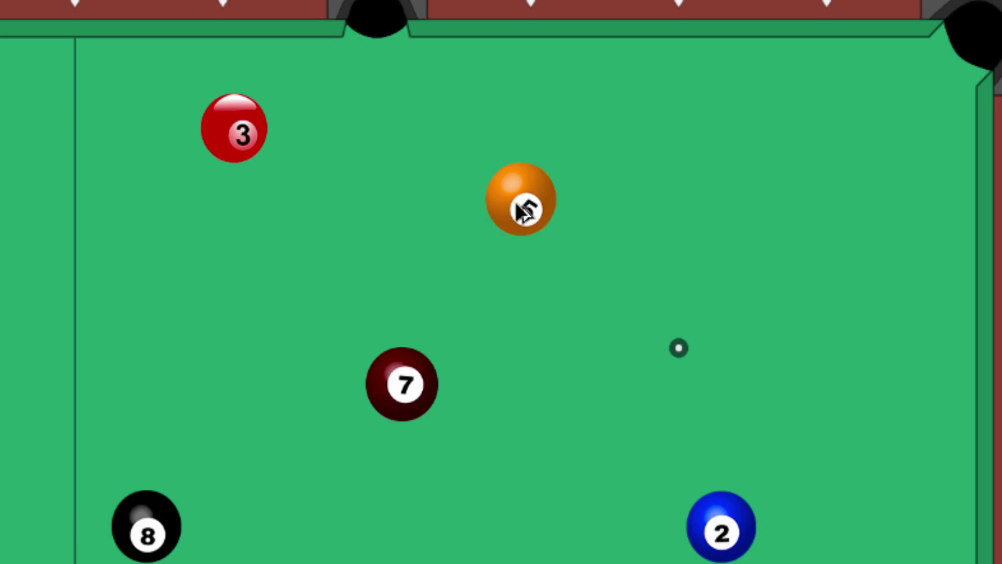
{"action": "left_click_drag", "start_coordinate": [516, 212], "coordinate": [367, 212]}
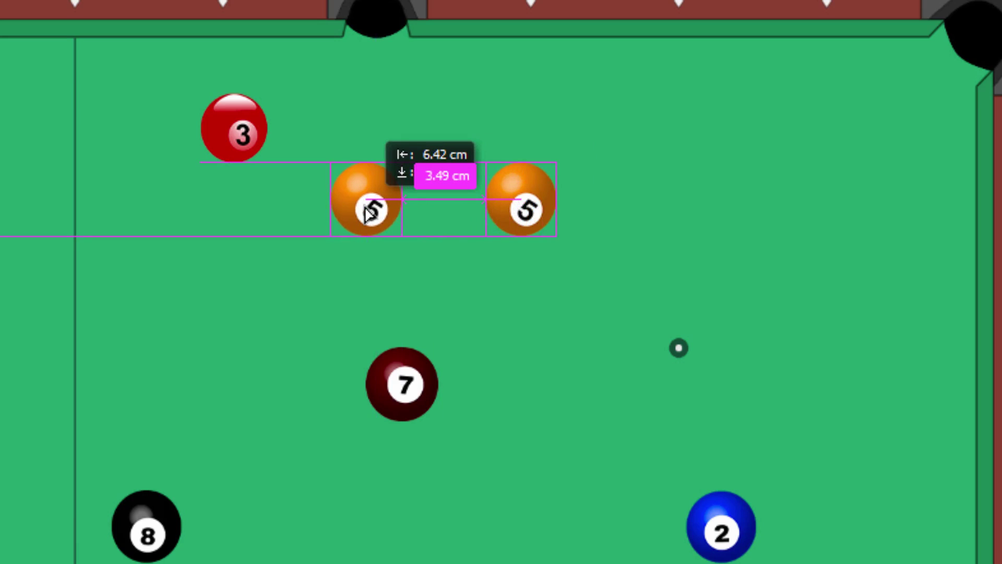
{"action": "left_click_drag", "start_coordinate": [367, 213], "coordinate": [149, 219]}
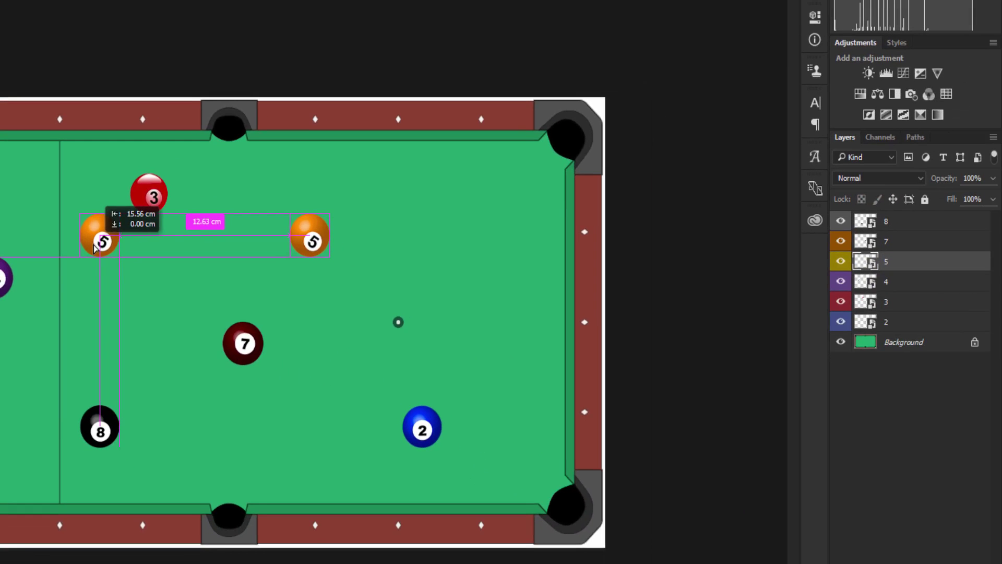
{"action": "left_click_drag", "start_coordinate": [96, 248], "coordinate": [96, 249]}
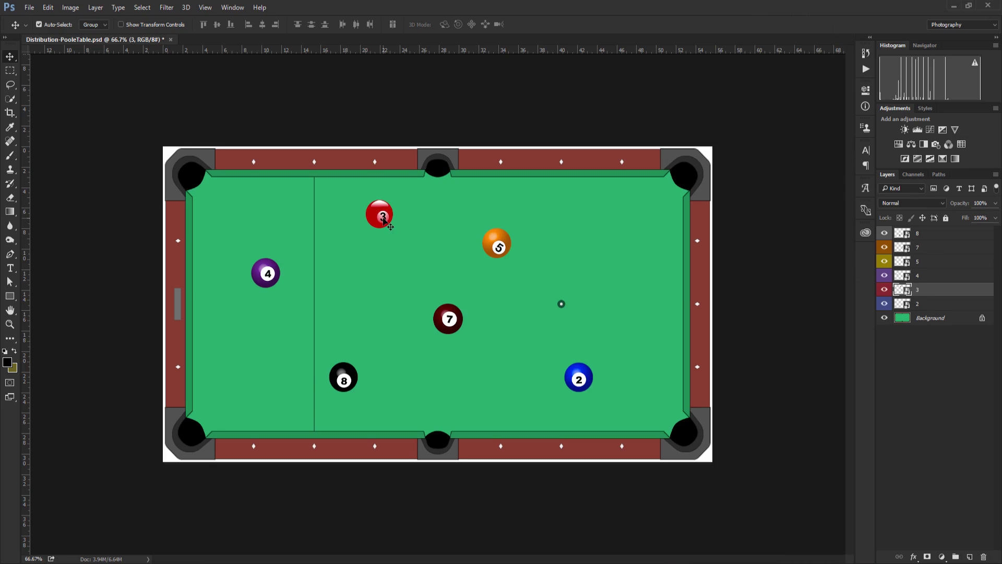
Move the red 3 ball into the table's upper-left pocket and duplicate it horizontally into the upper-middle and upper-right pockets
{"action": "left_click_drag", "start_coordinate": [384, 219], "coordinate": [197, 180]}
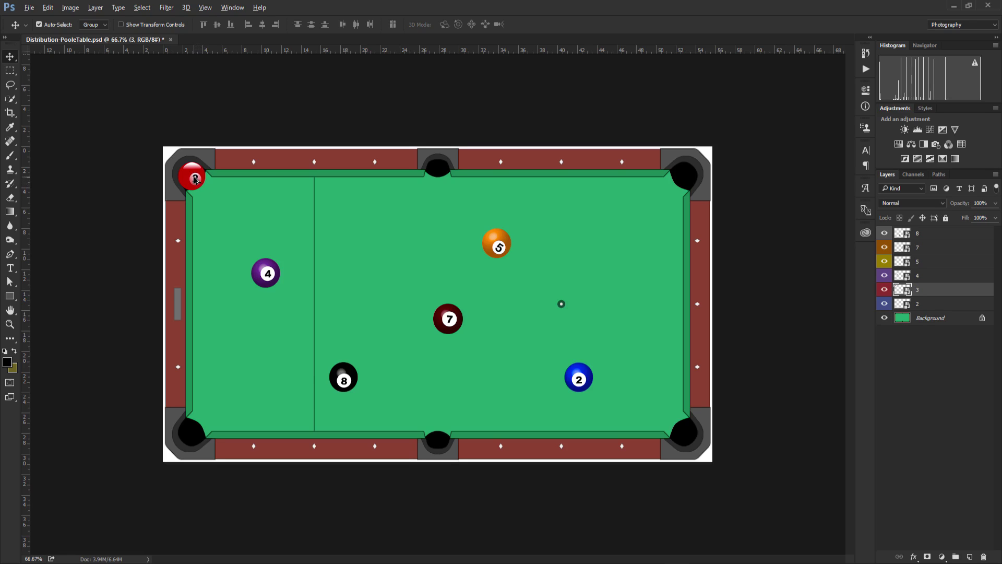
{"action": "left_click_drag", "start_coordinate": [196, 180], "coordinate": [440, 185]}
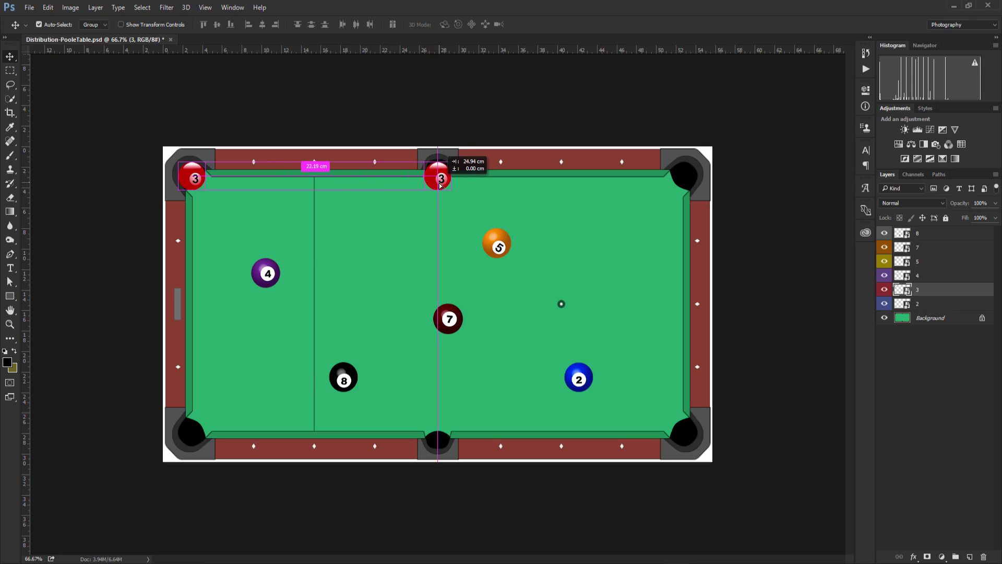
{"action": "left_click_drag", "start_coordinate": [440, 186], "coordinate": [440, 186]}
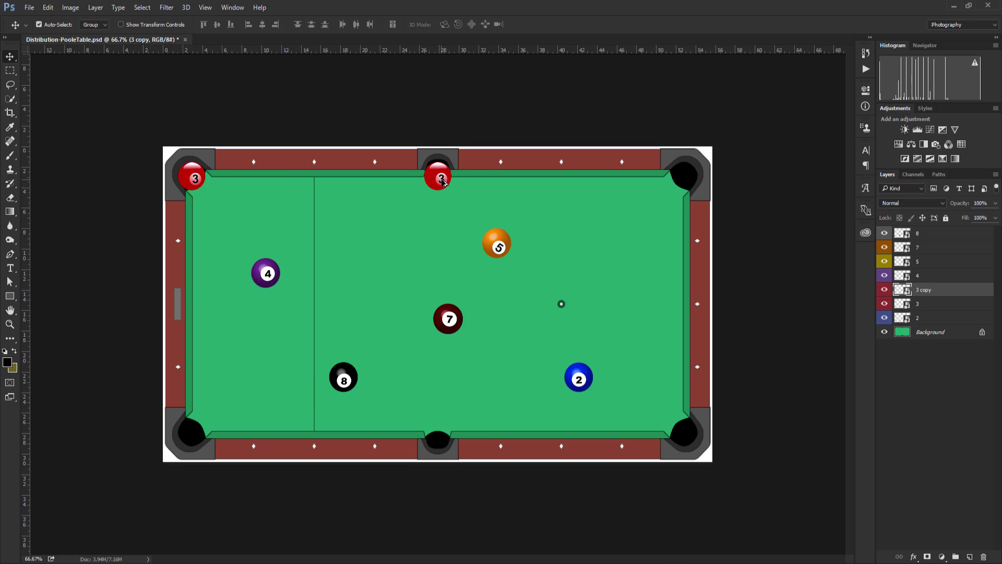
{"action": "left_click_drag", "start_coordinate": [442, 181], "coordinate": [461, 182]}
{"action": "left_click_drag", "start_coordinate": [490, 183], "coordinate": [684, 185]}
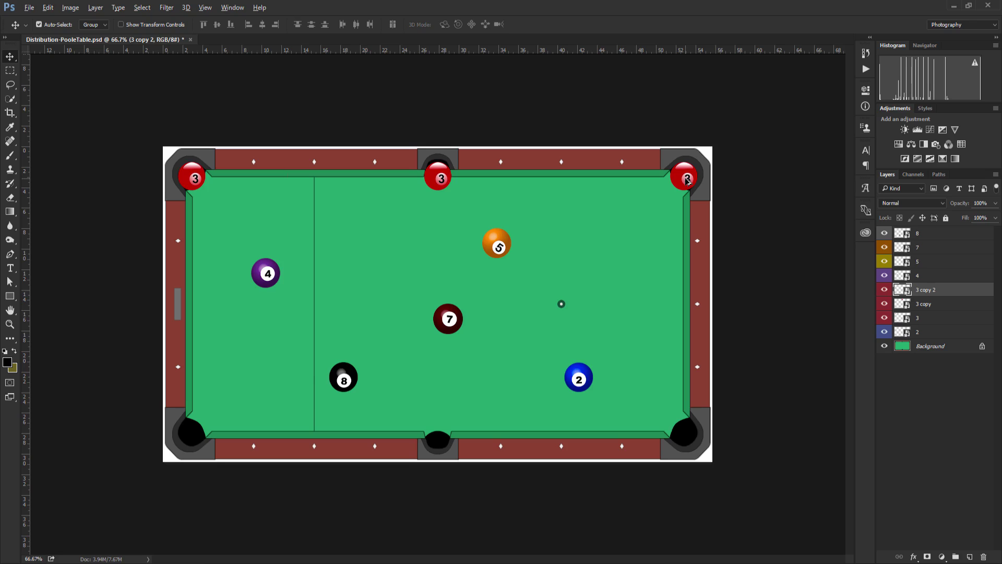
Duplicate the red 3 ball from the upper-right pocket down to the lower-right pocket, and across to the lower-middle and lower-left pockets
{"action": "left_click_drag", "start_coordinate": [686, 181], "coordinate": [688, 436]}
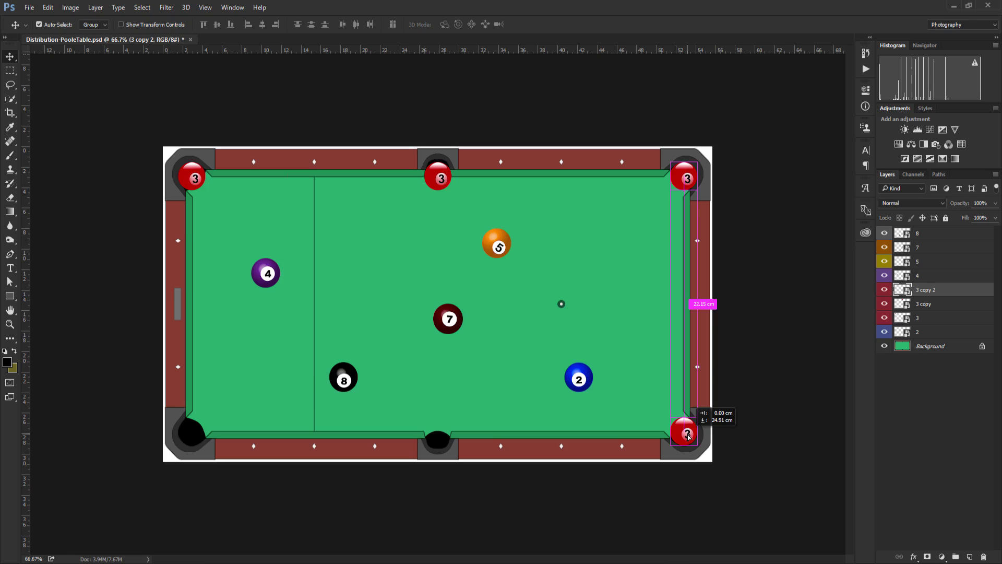
{"action": "left_click_drag", "start_coordinate": [687, 436], "coordinate": [688, 436]}
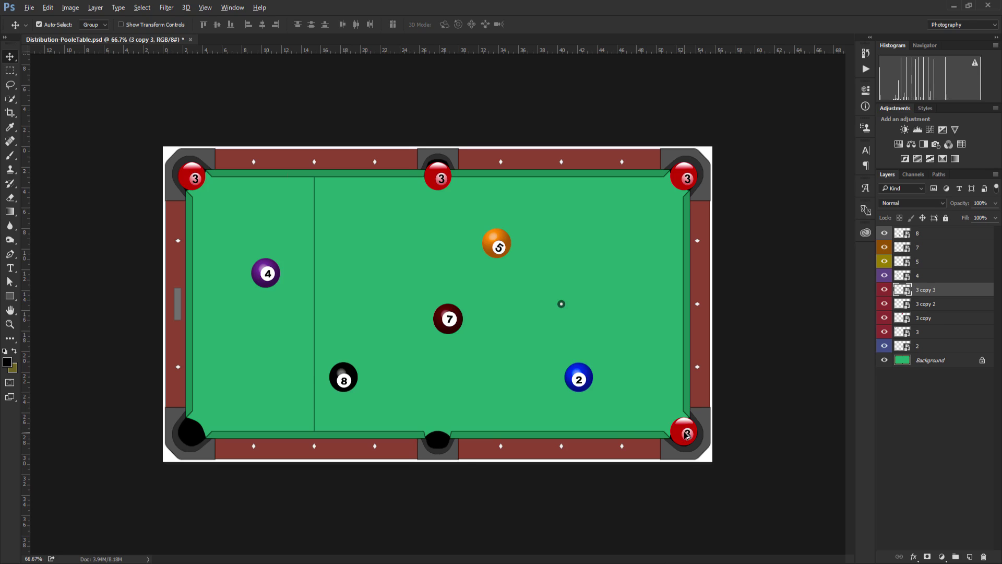
{"action": "left_click_drag", "start_coordinate": [686, 434], "coordinate": [441, 436]}
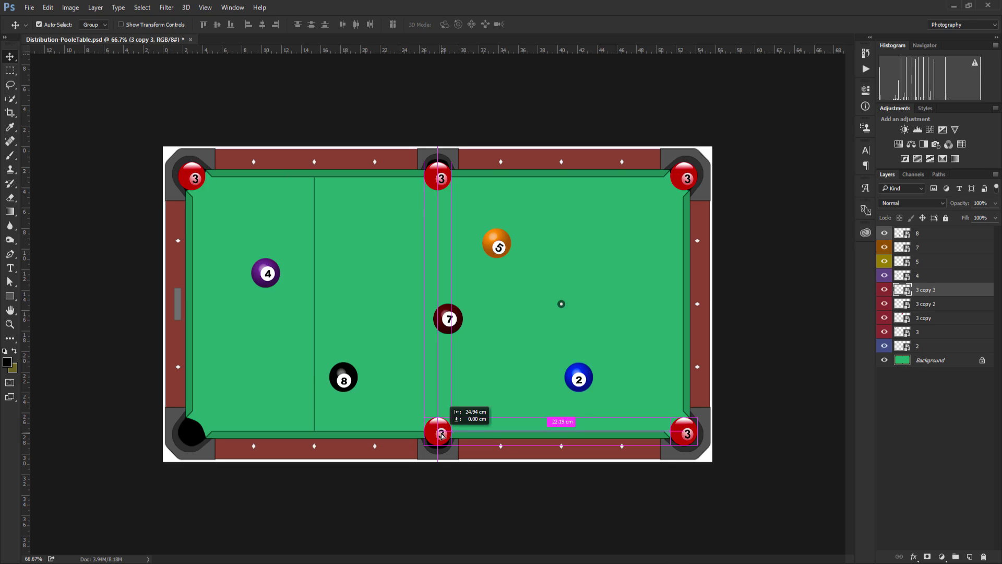
{"action": "left_click_drag", "start_coordinate": [441, 436], "coordinate": [442, 435]}
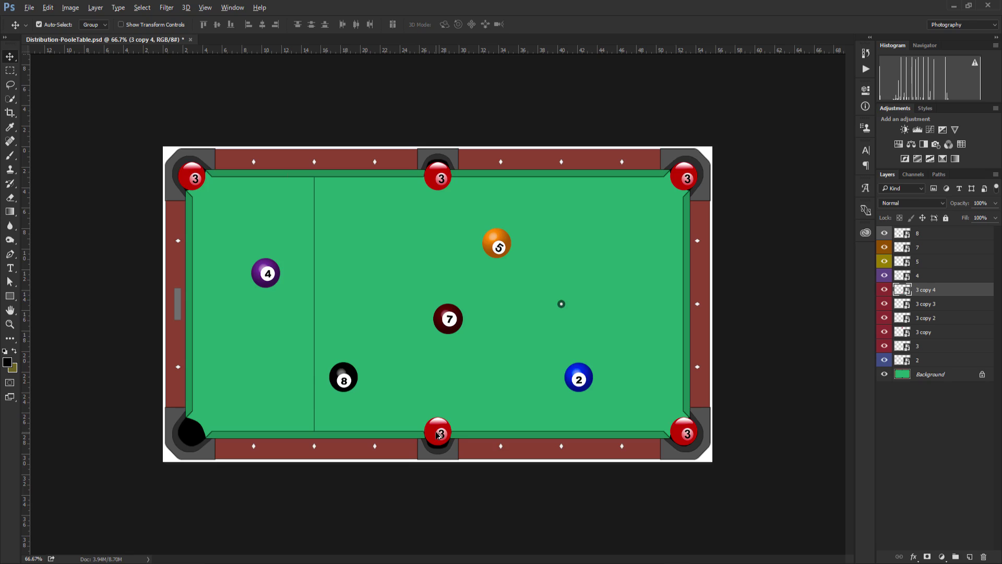
{"action": "left_click_drag", "start_coordinate": [437, 436], "coordinate": [194, 434]}
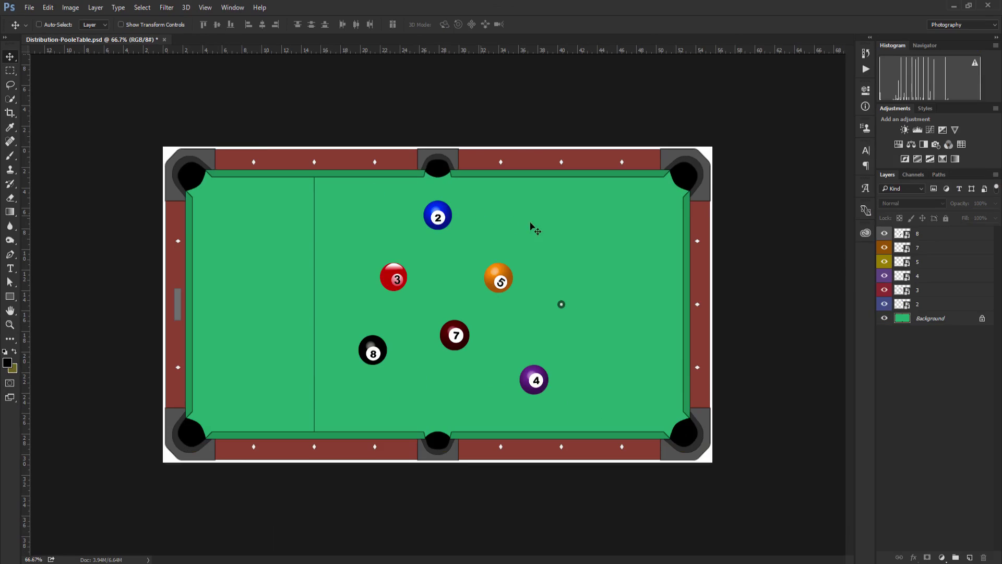
Select layer 8 and, with Auto-Select off, move the 8 ball to just below and left of the 3 ball
{"action": "left_click", "coordinate": [897, 239]}
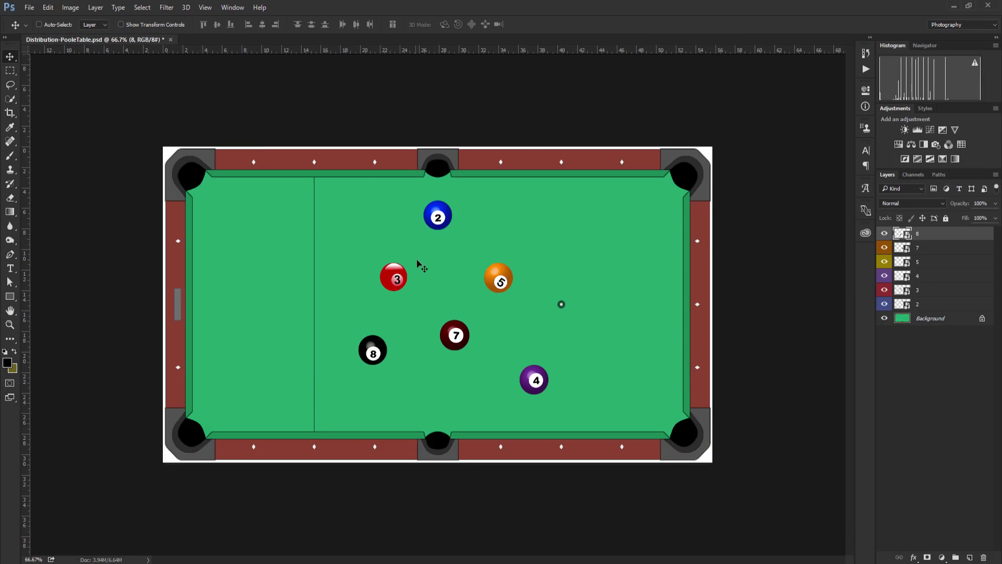
{"action": "left_click_drag", "start_coordinate": [371, 345], "coordinate": [332, 272]}
{"action": "left_click_drag", "start_coordinate": [409, 291], "coordinate": [408, 338]}
{"action": "left_click_drag", "start_coordinate": [282, 292], "coordinate": [301, 277]}
Turn on Auto-Select and move the 2 ball near the vertical line's upper end and the 7 ball above the gap between balls 3 and 5
{"action": "left_click", "coordinate": [39, 25]}
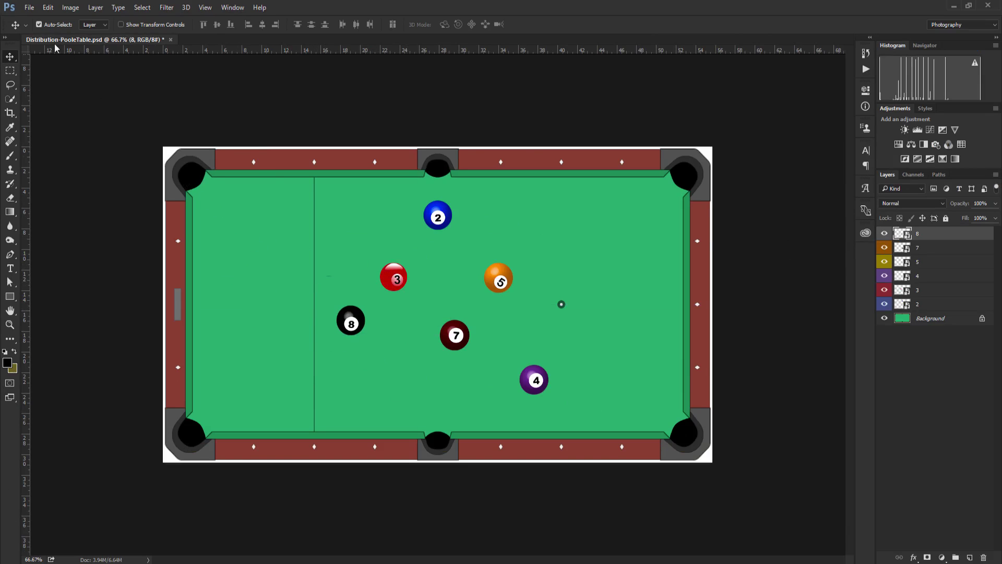
{"action": "left_click_drag", "start_coordinate": [441, 221], "coordinate": [318, 215]}
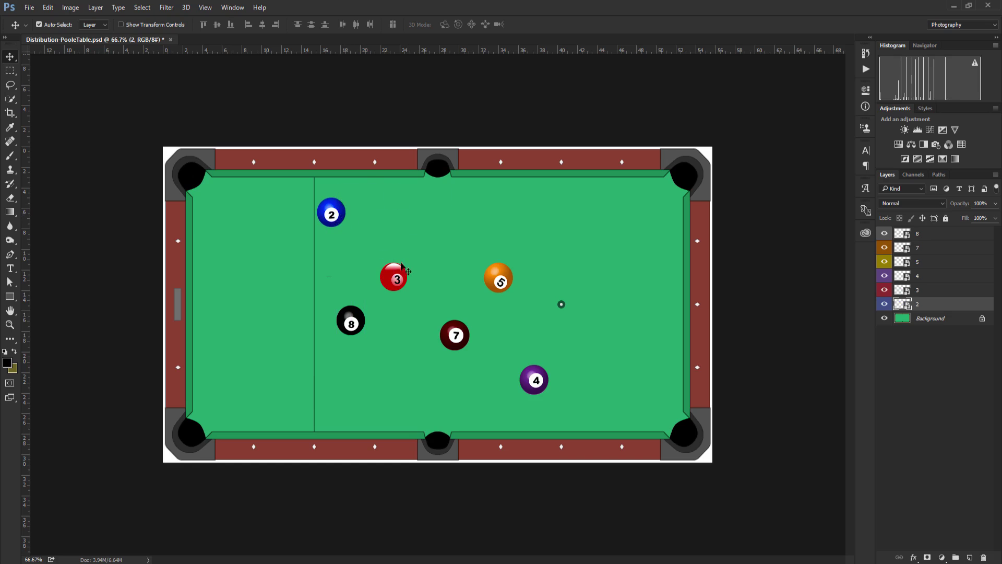
{"action": "left_click_drag", "start_coordinate": [446, 329], "coordinate": [419, 223]}
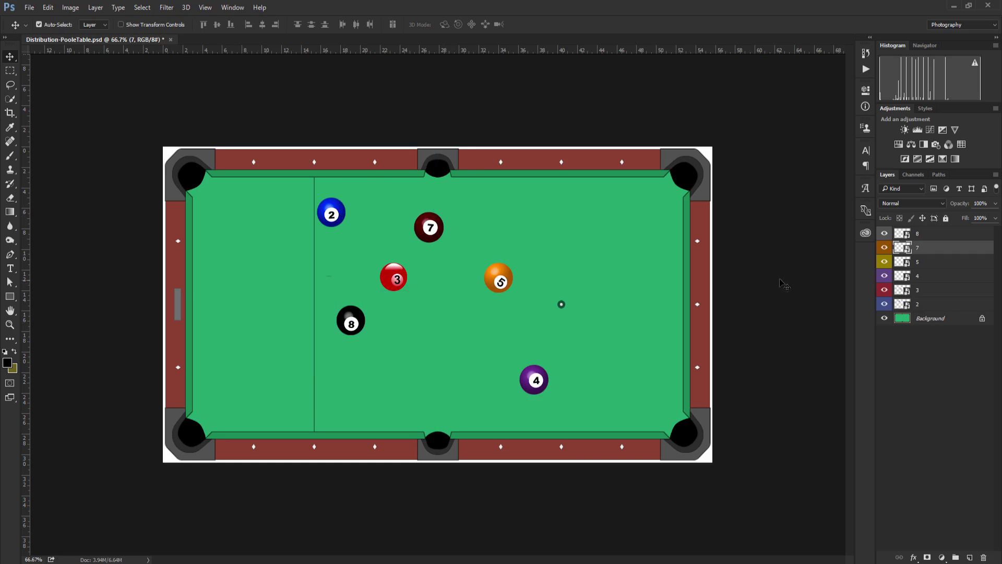
Set the Auto-Select target to Group and put layers 2, 3, 4 and 5 into a new layer group
{"action": "left_click", "coordinate": [102, 26]}
{"action": "left_click", "coordinate": [89, 34]}
{"action": "left_click", "coordinate": [904, 305]}
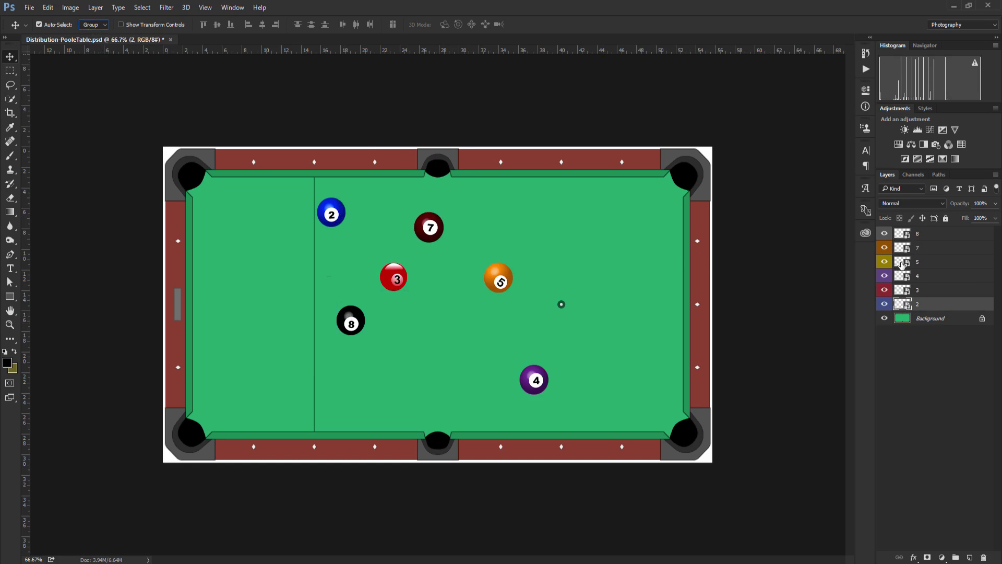
{"action": "left_click", "coordinate": [904, 267], "text": "shift"}
{"action": "left_click_drag", "start_coordinate": [953, 558], "coordinate": [955, 557]}
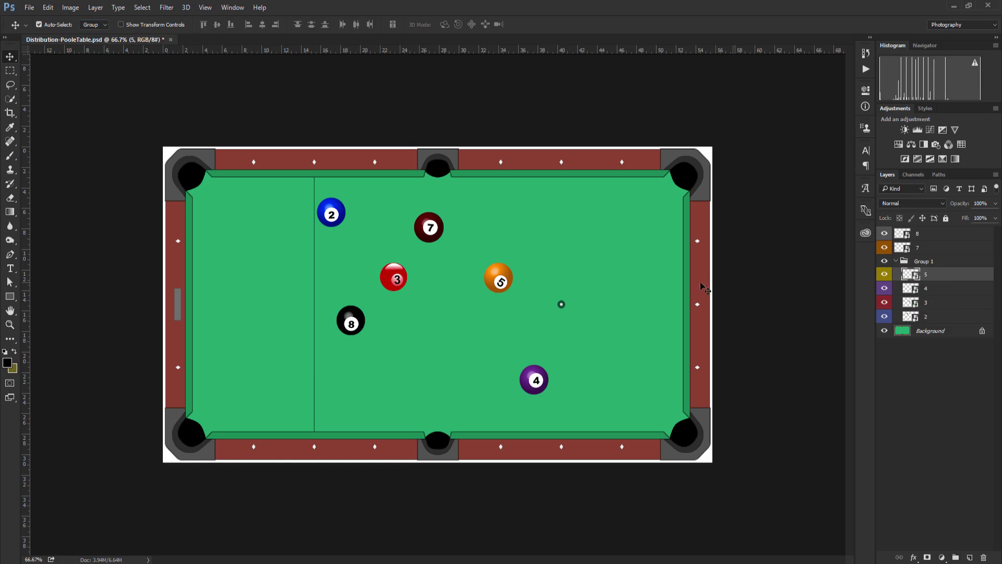
Move the group containing balls 2, 3, 4 and 5 slightly down and to the left
{"action": "left_click", "coordinate": [409, 280]}
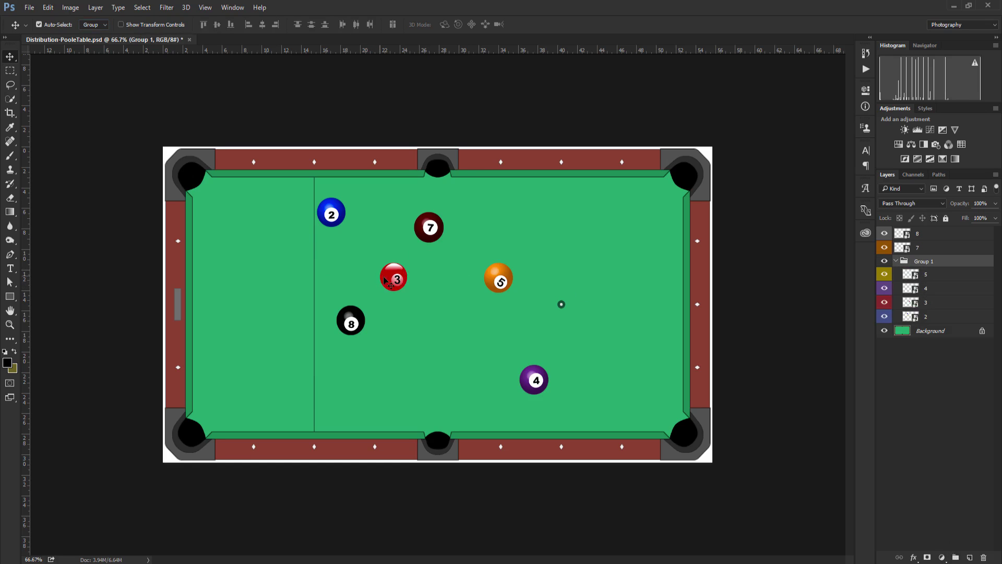
{"action": "mouse_move", "coordinate": [390, 279]}
{"action": "left_mouse_down"}
{"action": "mouse_move", "coordinate": [360, 303]}
{"action": "mouse_move", "coordinate": [400, 277]}
{"action": "mouse_move", "coordinate": [376, 290]}
{"action": "mouse_move", "coordinate": [387, 287]}
{"action": "left_mouse_up"}
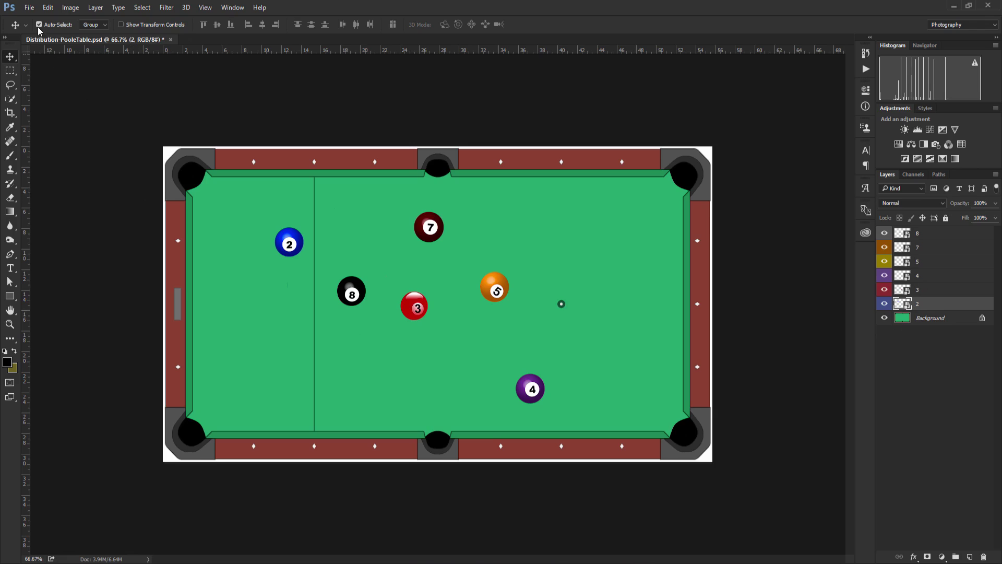
Set the Auto-Select target to Layer, turn Auto-Select off, and move the 2 ball to just left of the vertical line, above the 8 ball
{"action": "left_click", "coordinate": [96, 29]}
{"action": "left_click", "coordinate": [94, 42]}
{"action": "left_click_drag", "start_coordinate": [294, 258], "coordinate": [275, 266]}
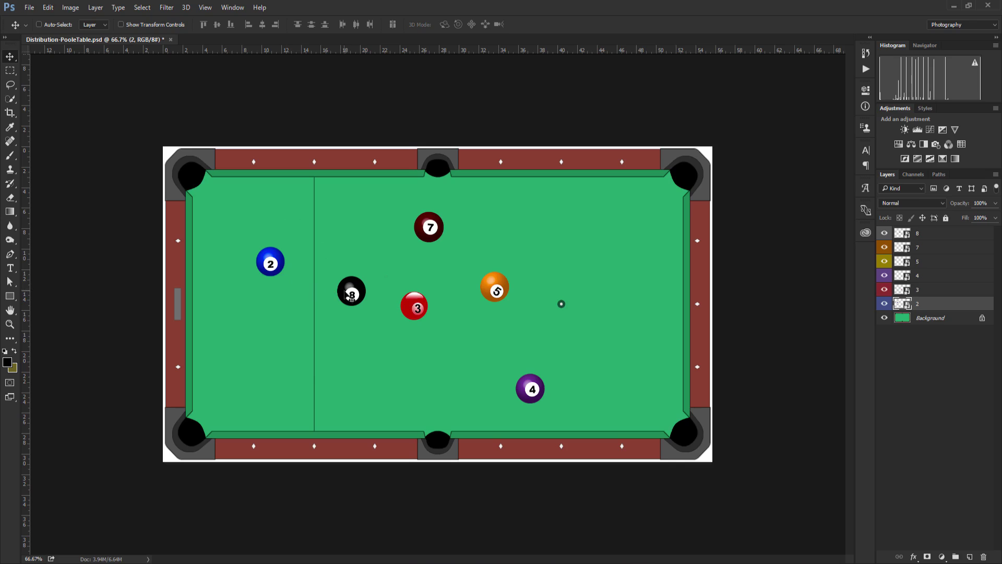
{"action": "left_click_drag", "start_coordinate": [348, 295], "coordinate": [350, 289]}
{"action": "left_click_drag", "start_coordinate": [620, 243], "coordinate": [638, 259]}
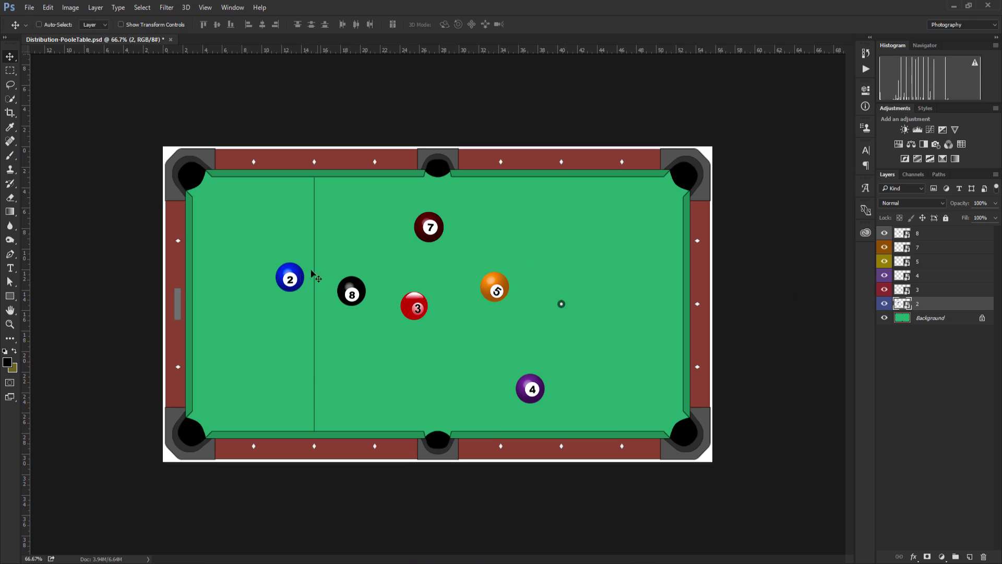
{"action": "left_click_drag", "start_coordinate": [299, 275], "coordinate": [311, 255]}
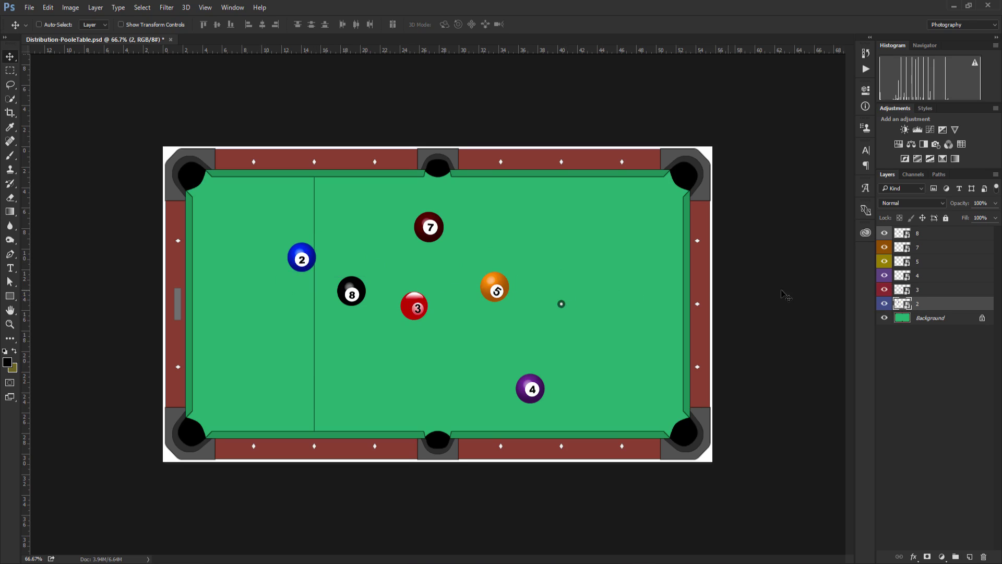
With Auto-Select off, select layer 3 and move the 3 ball slightly down and to the right
{"action": "left_click", "coordinate": [908, 291]}
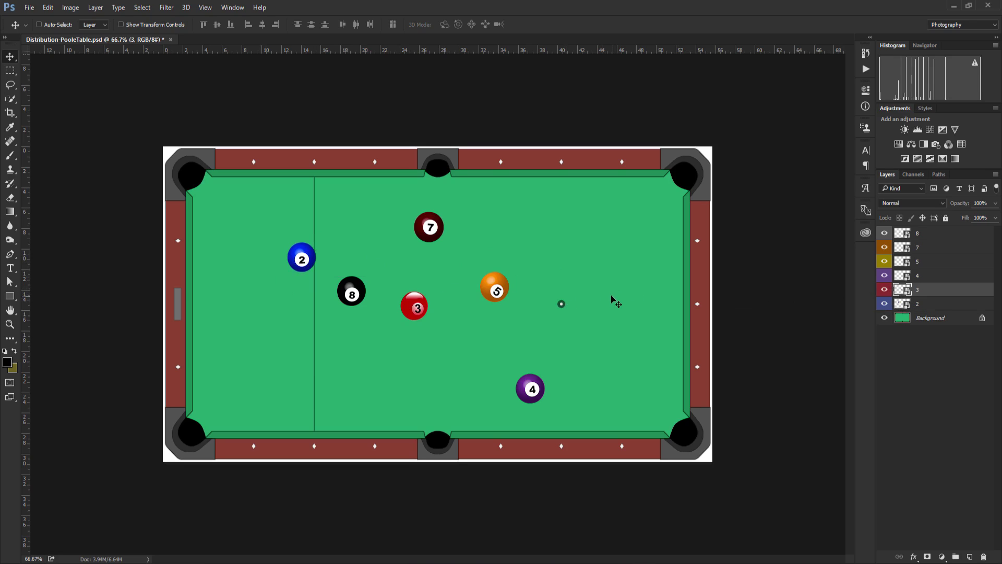
{"action": "left_click_drag", "start_coordinate": [420, 295], "coordinate": [418, 321]}
{"action": "mouse_move", "coordinate": [595, 255]}
{"action": "left_mouse_down"}
{"action": "mouse_move", "coordinate": [606, 311]}
{"action": "mouse_move", "coordinate": [601, 252]}
{"action": "left_mouse_up"}
{"action": "mouse_move", "coordinate": [320, 357]}
{"action": "left_mouse_down"}
{"action": "mouse_move", "coordinate": [306, 359]}
{"action": "mouse_move", "coordinate": [309, 370]}
{"action": "left_mouse_up"}
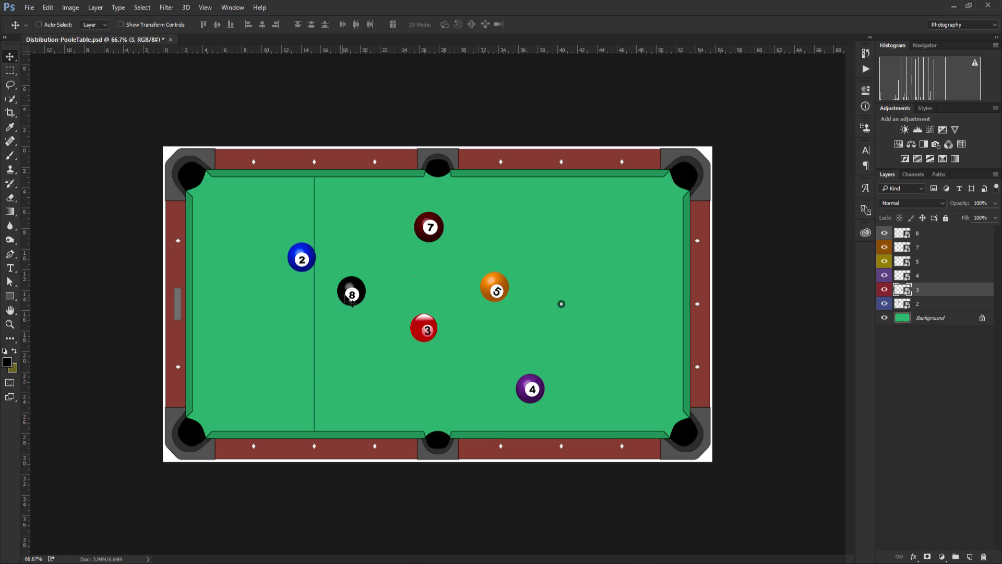
{"action": "mouse_move", "coordinate": [350, 301]}
{"action": "left_mouse_down"}
{"action": "mouse_move", "coordinate": [353, 291]}
{"action": "mouse_move", "coordinate": [352, 299]}
{"action": "left_mouse_up"}
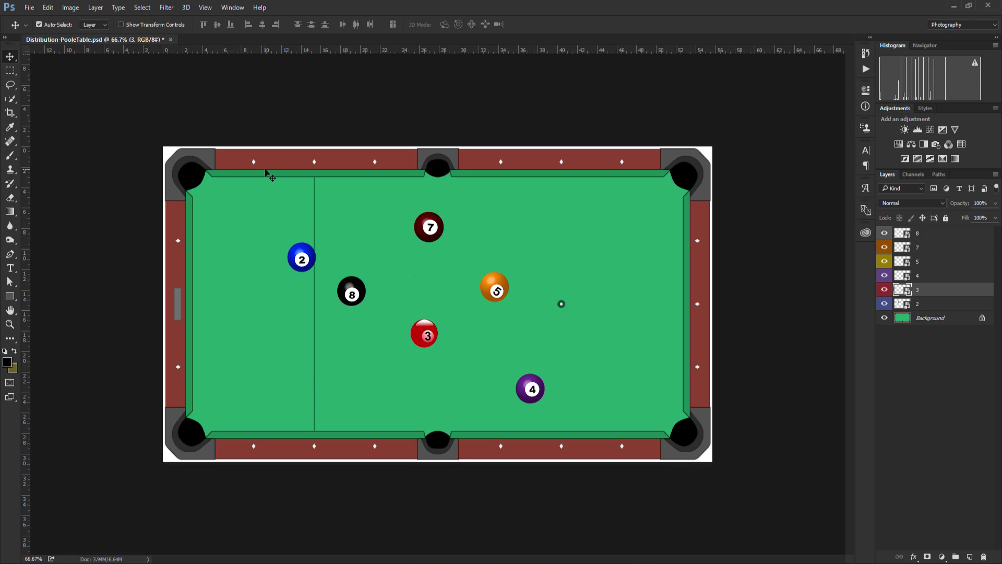
With Auto-Select on, move the 7 ball slightly up and to the left, and move the 4 ball slightly up
{"action": "left_click", "coordinate": [426, 231]}
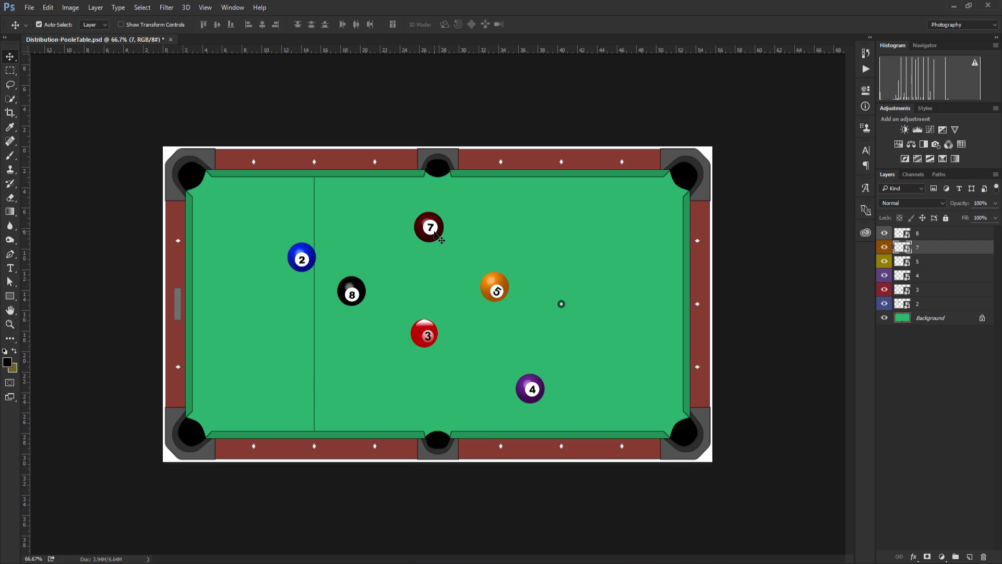
{"action": "mouse_move", "coordinate": [434, 220]}
{"action": "left_mouse_down"}
{"action": "mouse_move", "coordinate": [428, 249]}
{"action": "mouse_move", "coordinate": [426, 228]}
{"action": "left_mouse_up"}
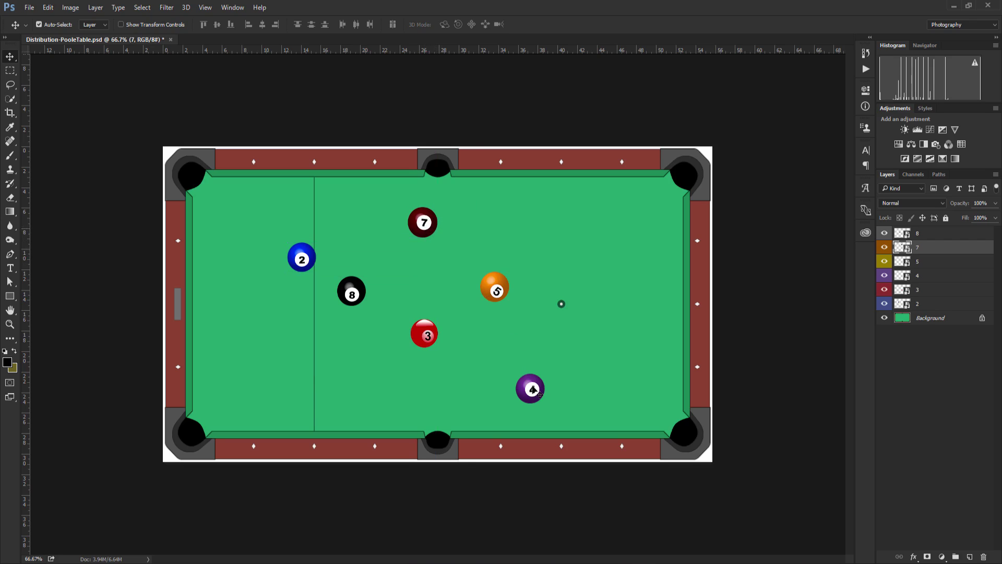
{"action": "left_click_drag", "start_coordinate": [538, 390], "coordinate": [533, 364]}
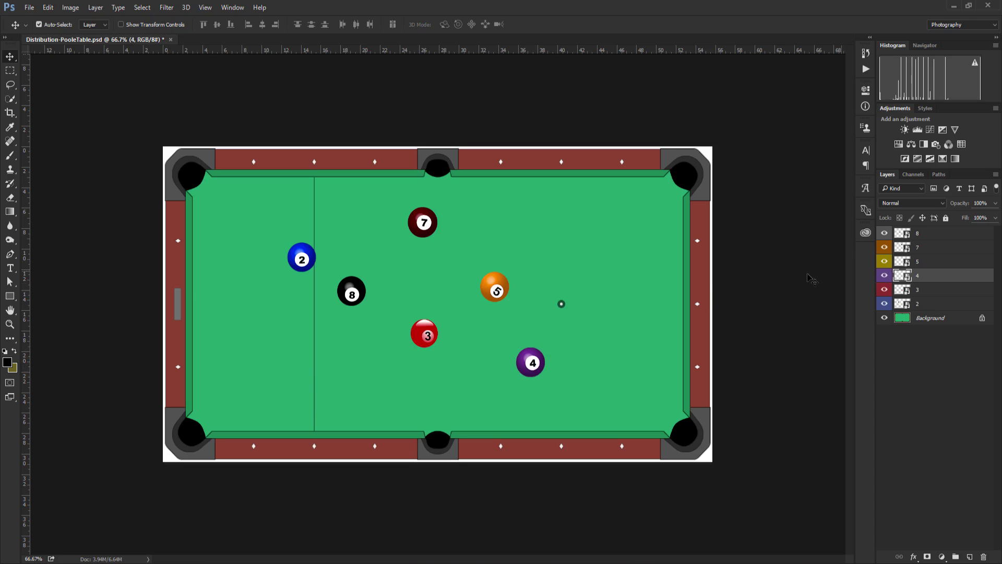
Auto-select the 5, 4 and 8 balls in turn on the canvas and move the 8 ball slightly down
{"action": "left_click", "coordinate": [498, 287]}
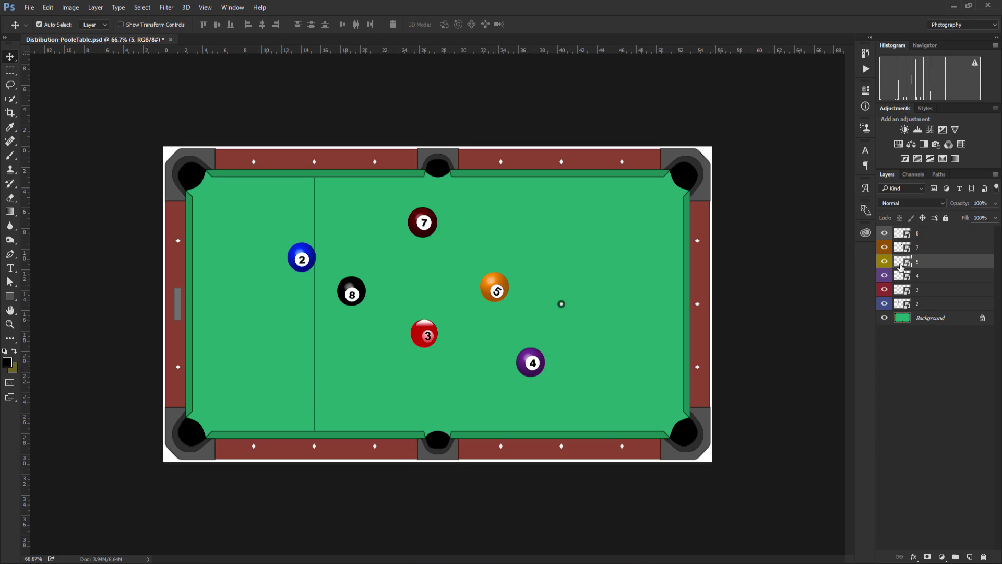
{"action": "left_click", "coordinate": [531, 359]}
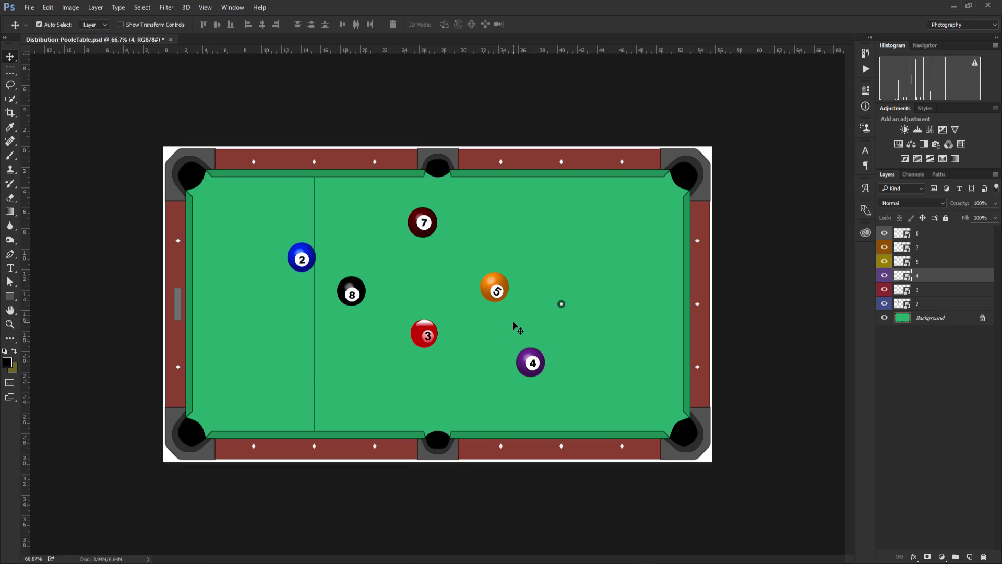
{"action": "left_click", "coordinate": [360, 297]}
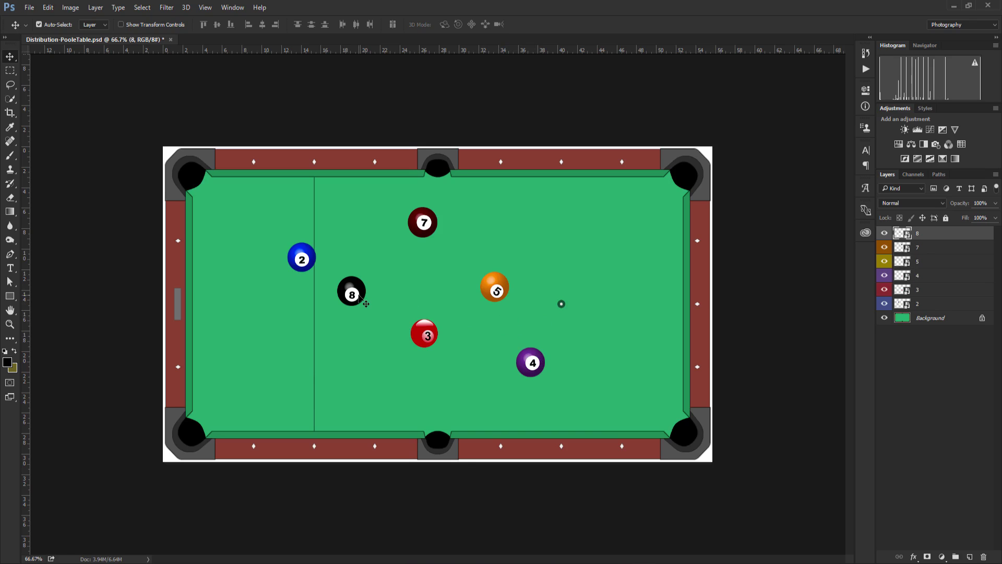
{"action": "mouse_move", "coordinate": [358, 296]}
{"action": "left_mouse_down"}
{"action": "mouse_move", "coordinate": [352, 329]}
{"action": "mouse_move", "coordinate": [360, 309]}
{"action": "left_mouse_up"}
Auto-select the layers of balls 2, 7, 3, 5 and 4 in turn directly on the canvas
{"action": "left_click", "coordinate": [313, 267]}
{"action": "left_click", "coordinate": [430, 237]}
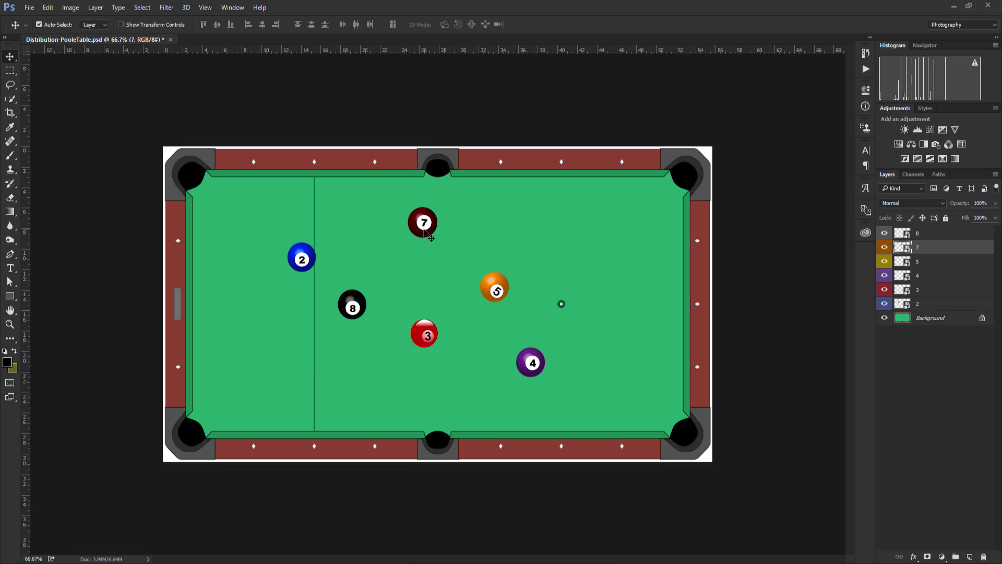
{"action": "left_click", "coordinate": [431, 340]}
{"action": "left_click", "coordinate": [503, 300]}
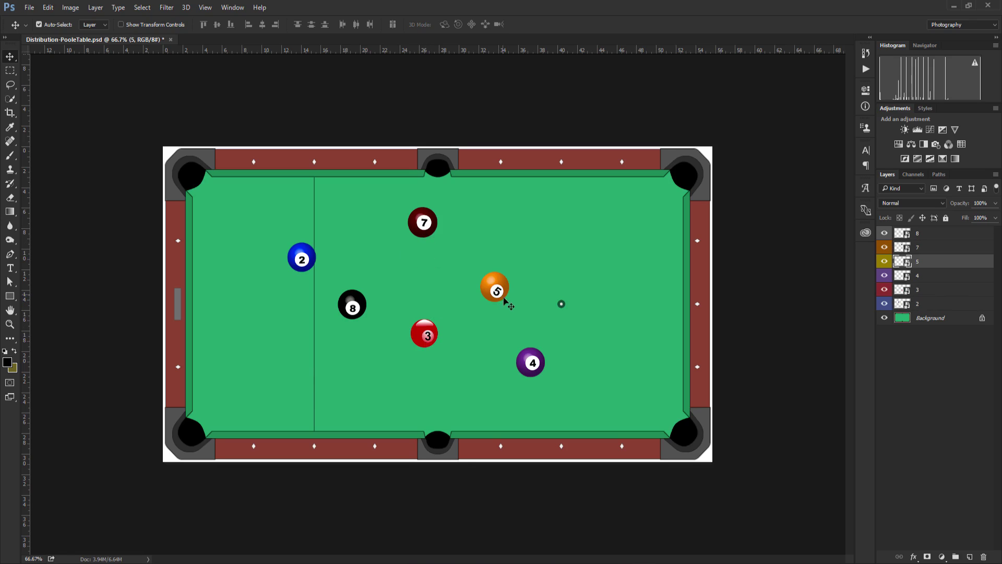
{"action": "left_click", "coordinate": [524, 366]}
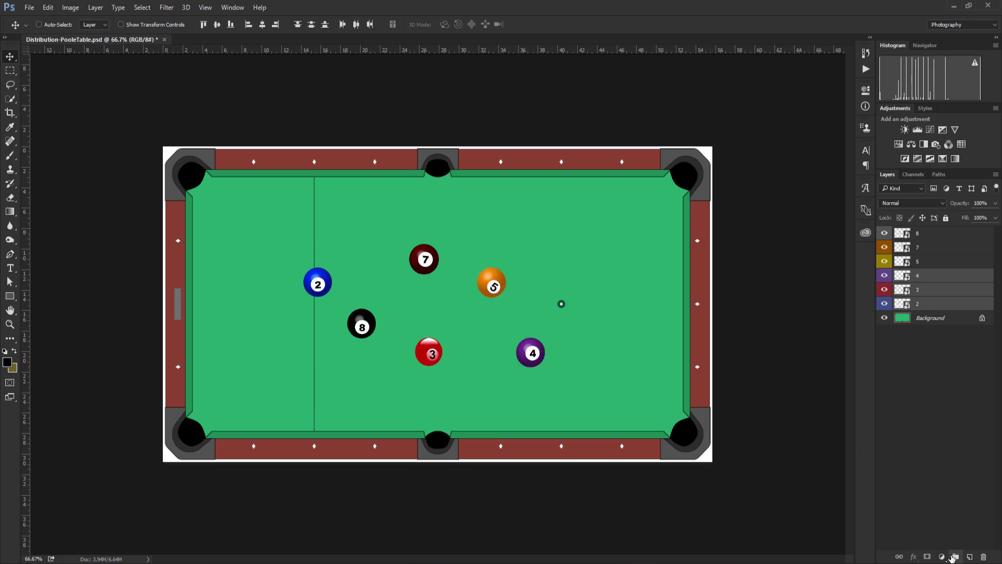
Group the selected layers 4, 3 and 2 and name the group Pool Balls 1
{"action": "left_click", "coordinate": [954, 556]}
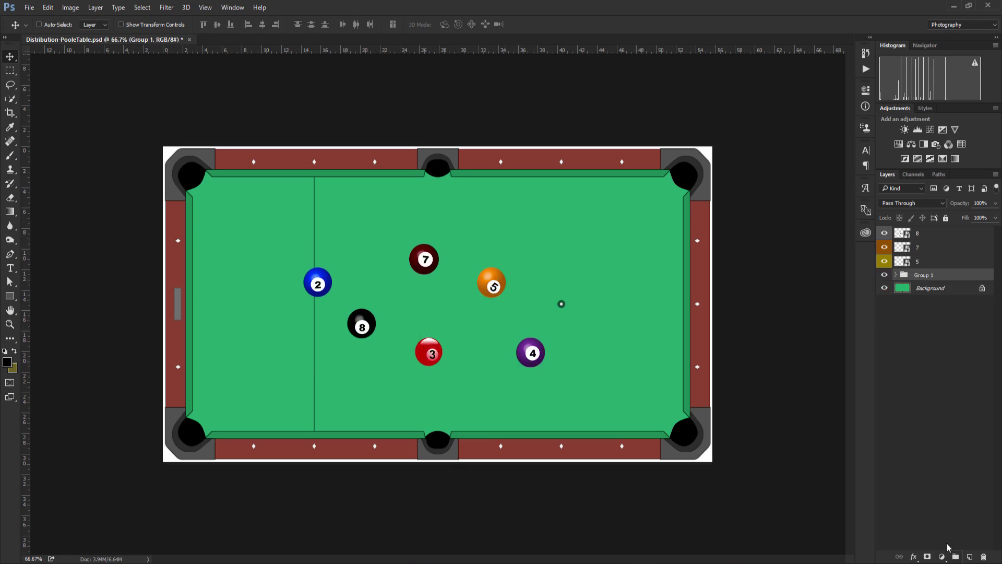
{"action": "double_click", "coordinate": [922, 275]}
{"action": "type", "text": "Pool Balls"}
{"action": "key", "text": "Return"}
Group layers 5, 7 and 8 and name the new group Pool Balls 2
{"action": "left_click", "coordinate": [914, 257]}
{"action": "left_click", "coordinate": [914, 236], "text": "shift"}
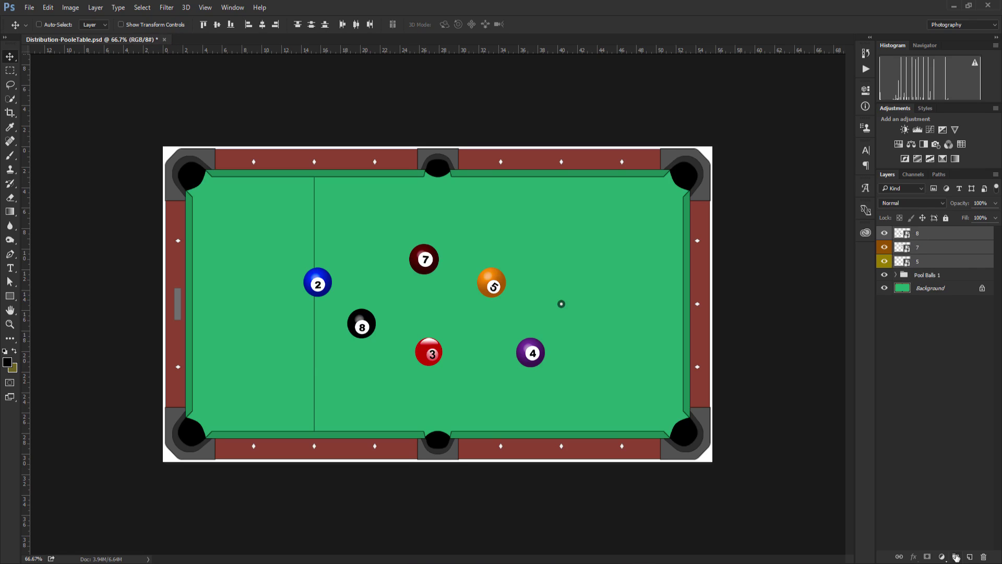
{"action": "left_click", "coordinate": [956, 558]}
{"action": "double_click", "coordinate": [928, 232]}
{"action": "type", "text": "Pool B"}
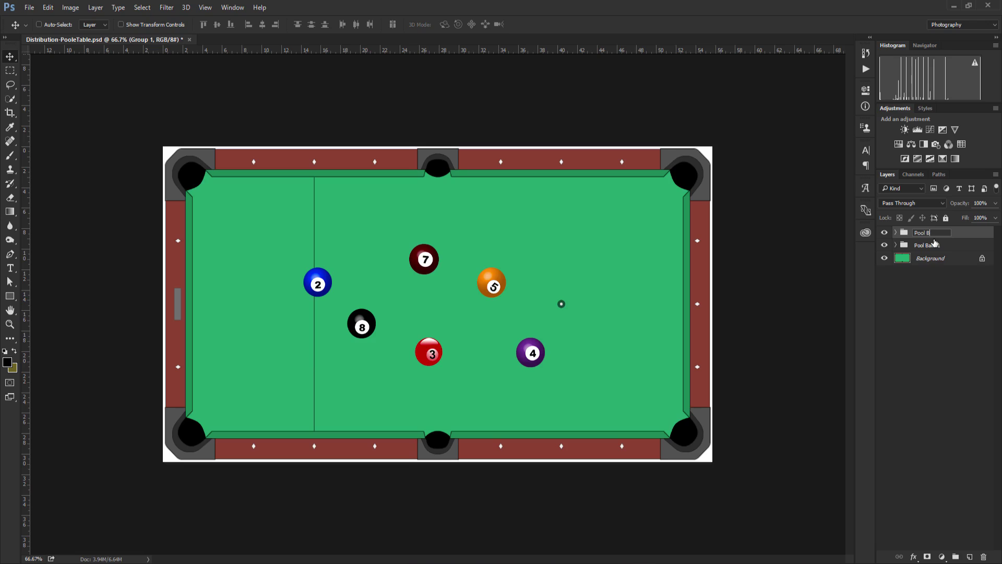
{"action": "type", "text": "alls 2"}
{"action": "key", "text": "Return"}
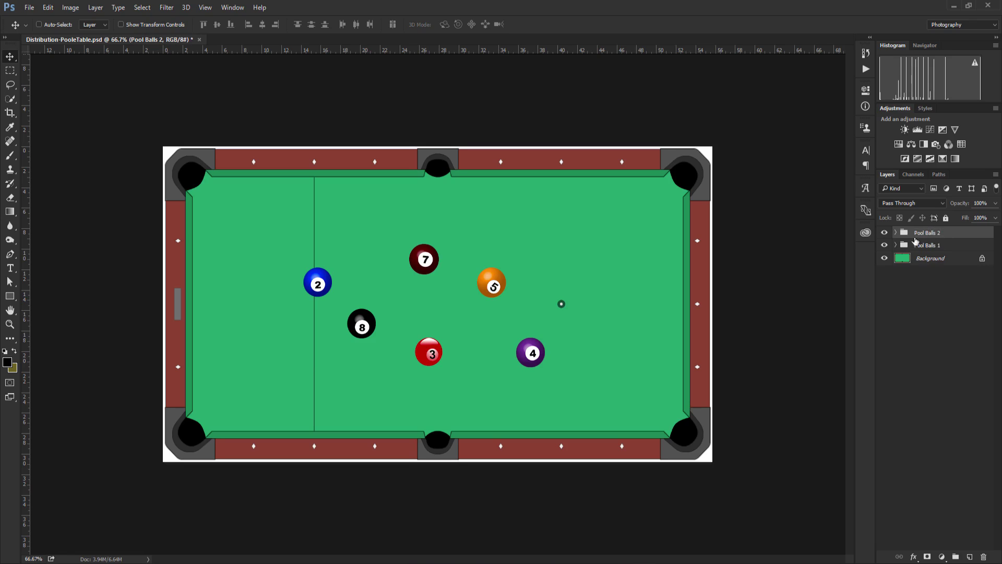
Expand the Pool Balls 1 and Pool Balls 2 groups and select layers 5, 8, 4 and 2 in turn
{"action": "left_click", "coordinate": [896, 245]}
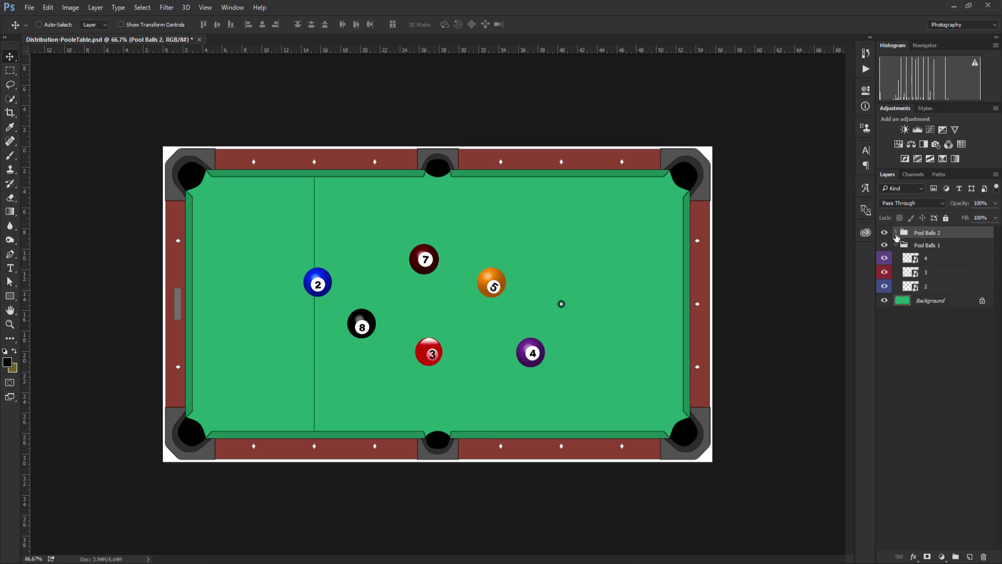
{"action": "left_click", "coordinate": [895, 233]}
{"action": "left_click", "coordinate": [915, 271]}
{"action": "left_click", "coordinate": [916, 246]}
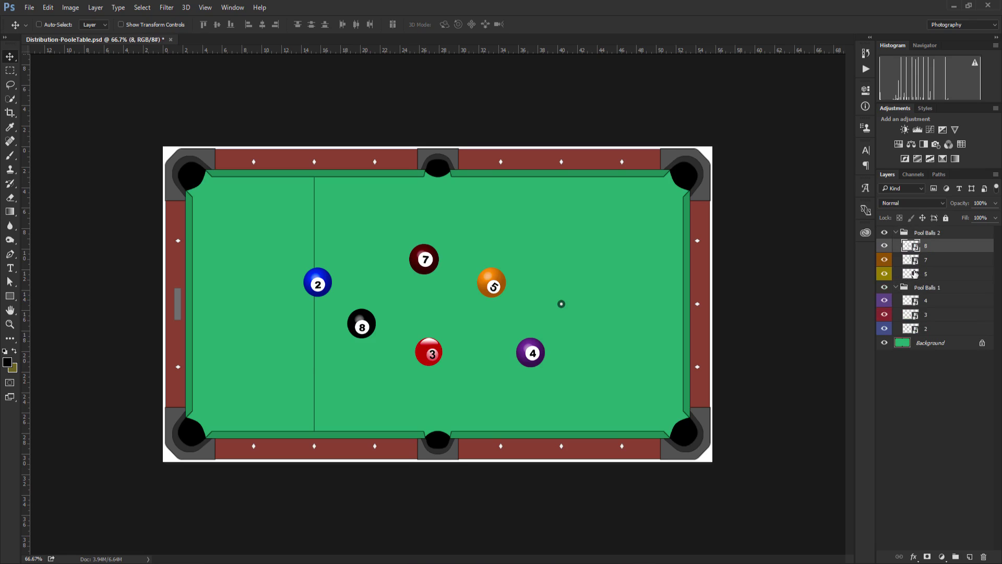
{"action": "left_click", "coordinate": [912, 304]}
{"action": "left_click", "coordinate": [922, 329]}
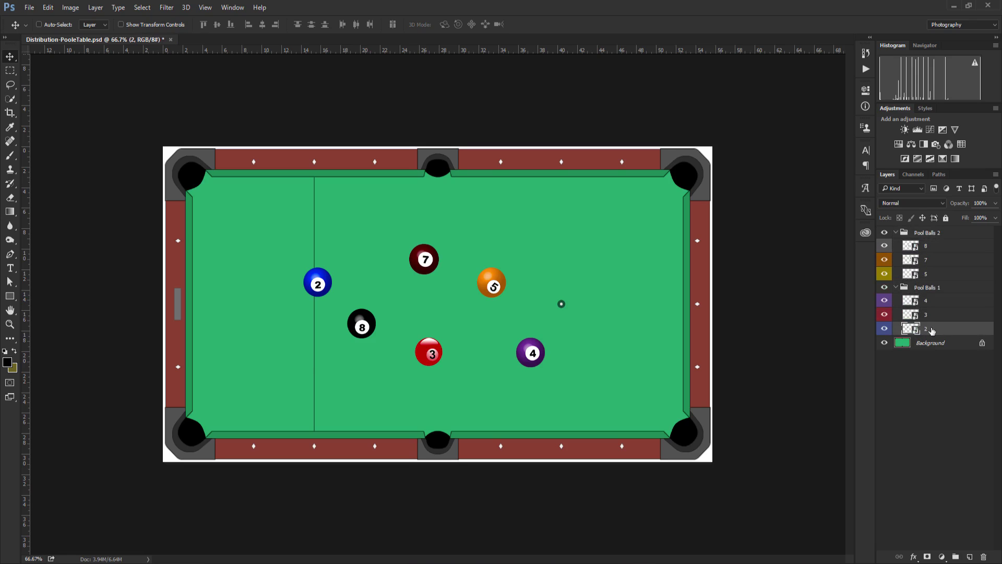
Move the Pool Balls 1 group slightly down and to the left, and the Pool Balls 2 group slightly up
{"action": "left_click", "coordinate": [918, 288]}
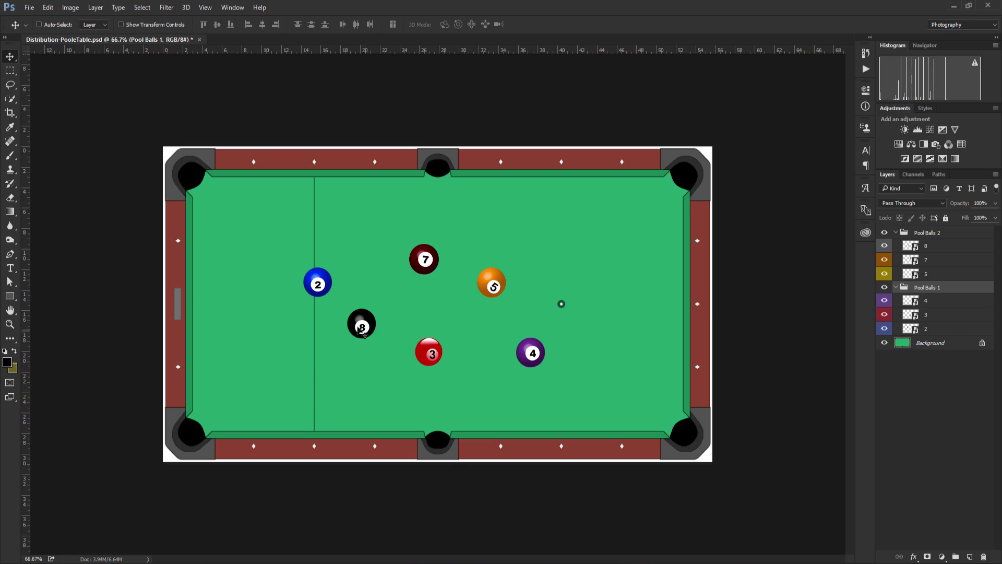
{"action": "mouse_move", "coordinate": [358, 335]}
{"action": "left_mouse_down"}
{"action": "mouse_move", "coordinate": [324, 353]}
{"action": "mouse_move", "coordinate": [357, 327]}
{"action": "mouse_move", "coordinate": [350, 345]}
{"action": "left_mouse_up"}
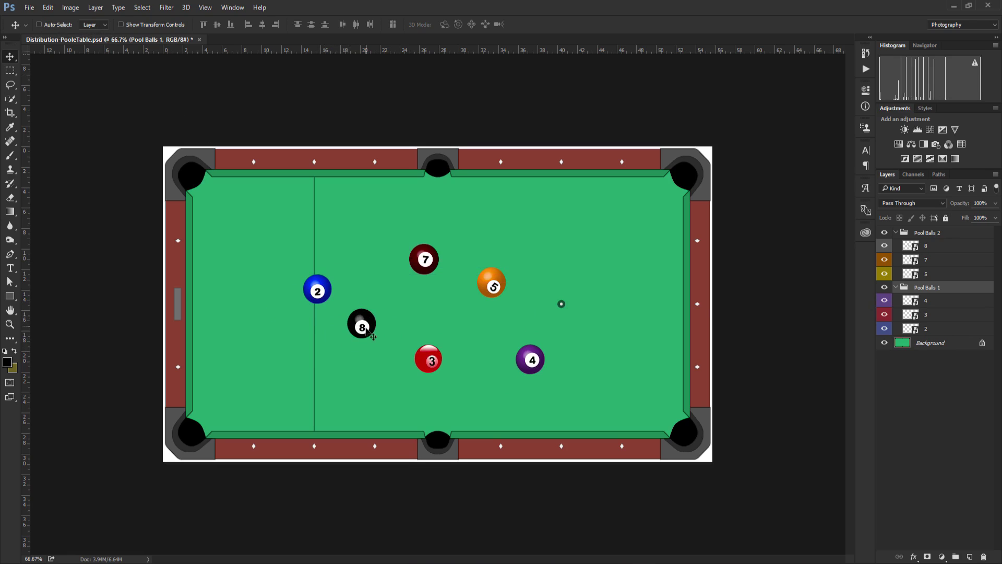
{"action": "left_click_drag", "start_coordinate": [367, 328], "coordinate": [361, 316]}
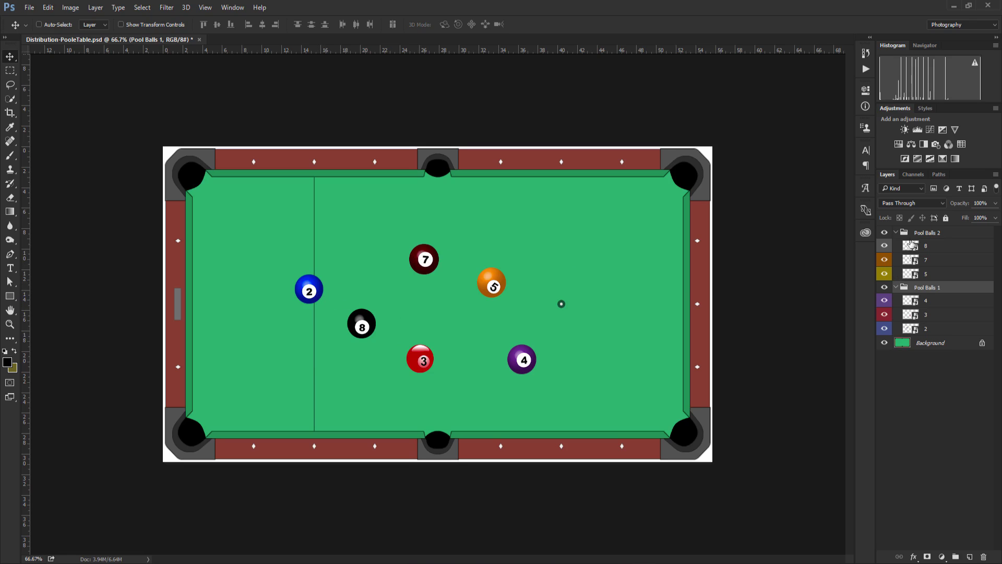
{"action": "left_click", "coordinate": [927, 233]}
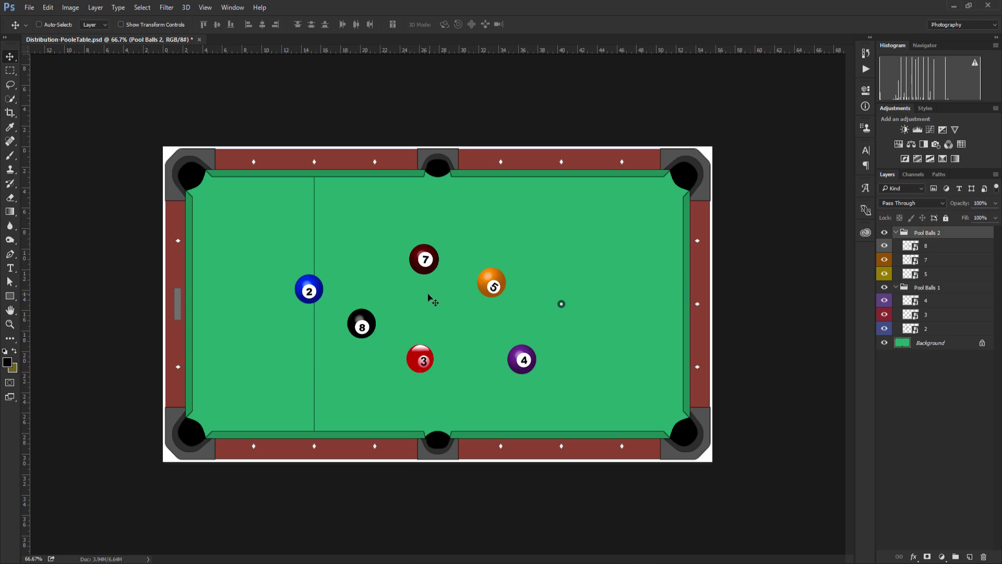
{"action": "left_click_drag", "start_coordinate": [420, 277], "coordinate": [421, 249]}
Turn on Auto-Select for layers, pick the 8 ball, and nudge the 3 ball slightly down and the 7 ball slightly up
{"action": "left_click", "coordinate": [41, 25]}
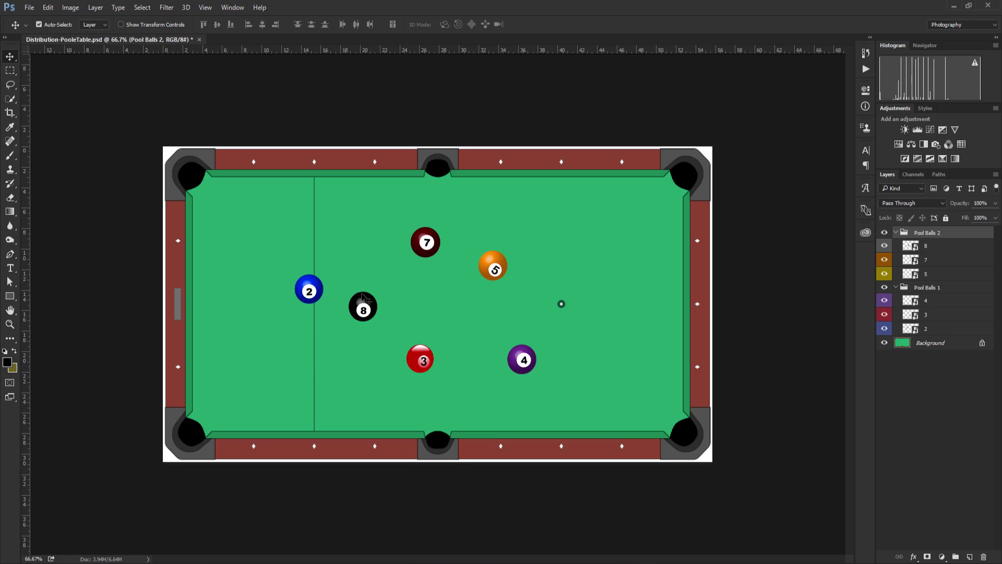
{"action": "left_click", "coordinate": [372, 312]}
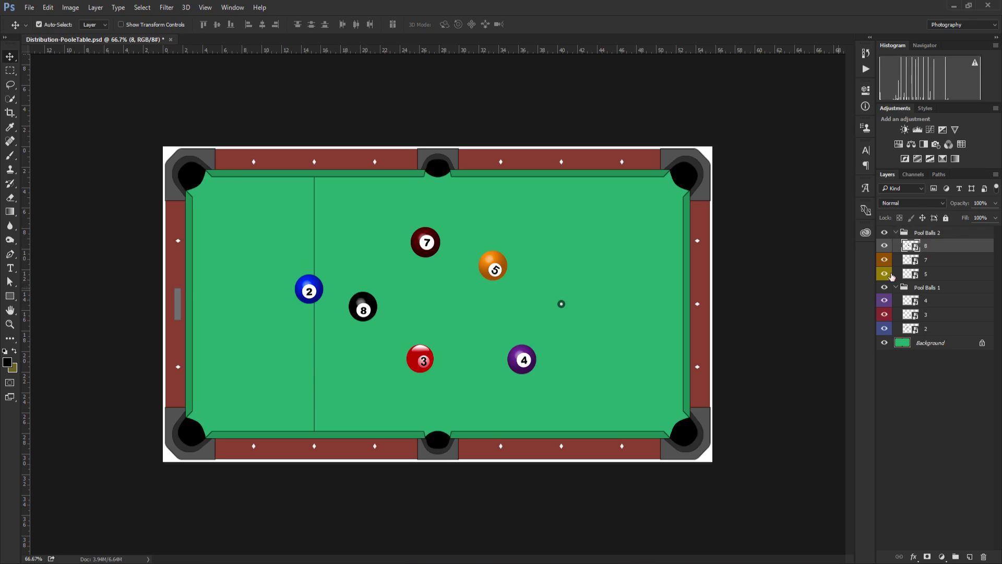
{"action": "left_click_drag", "start_coordinate": [417, 359], "coordinate": [417, 360]}
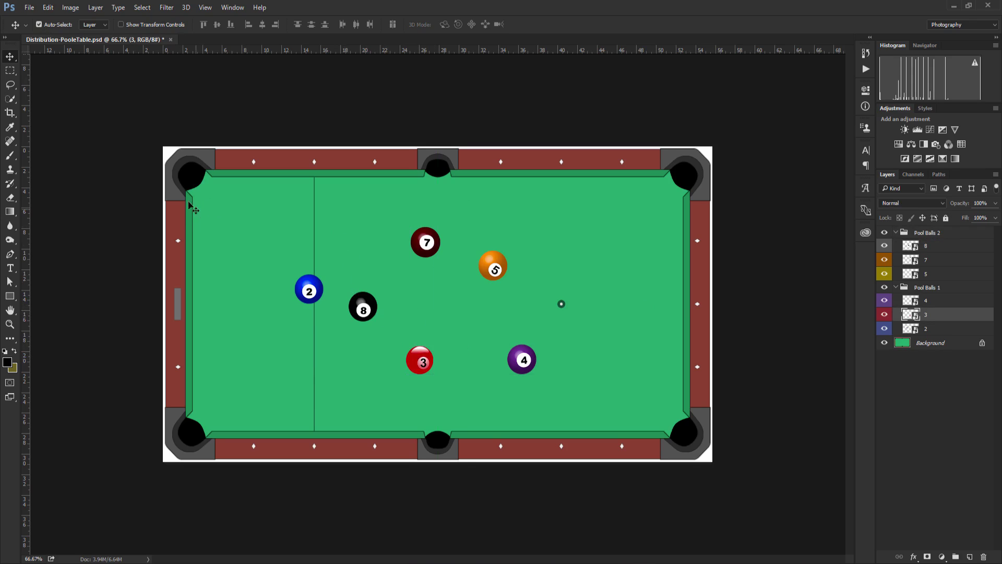
{"action": "mouse_move", "coordinate": [415, 236]}
{"action": "left_mouse_down"}
{"action": "mouse_move", "coordinate": [410, 216]}
{"action": "mouse_move", "coordinate": [417, 229]}
{"action": "left_mouse_up"}
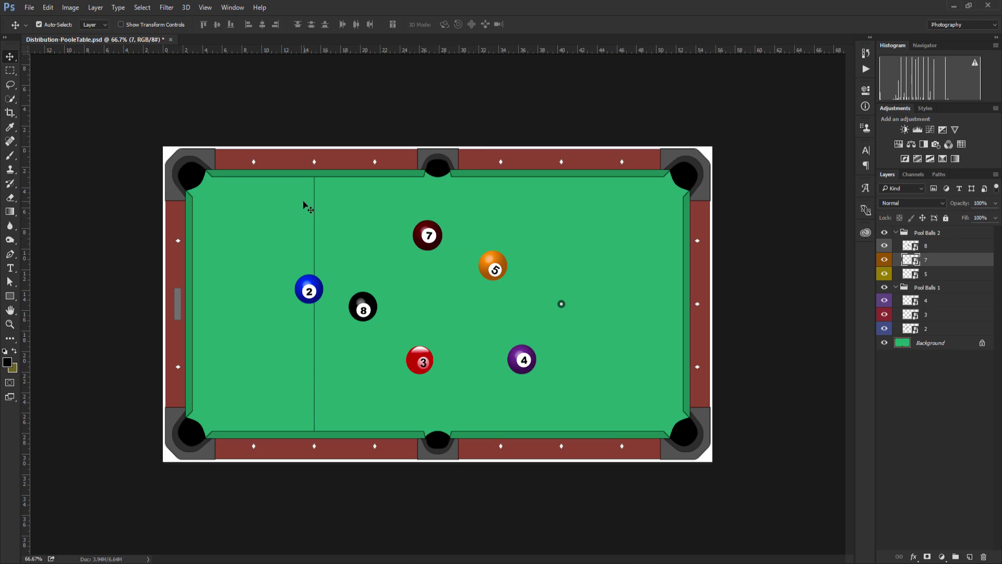
Set the Auto-Select target to Group, move Pool Balls 1 slightly down and left, and move Pool Balls 2 slightly to the right
{"action": "left_click", "coordinate": [94, 26]}
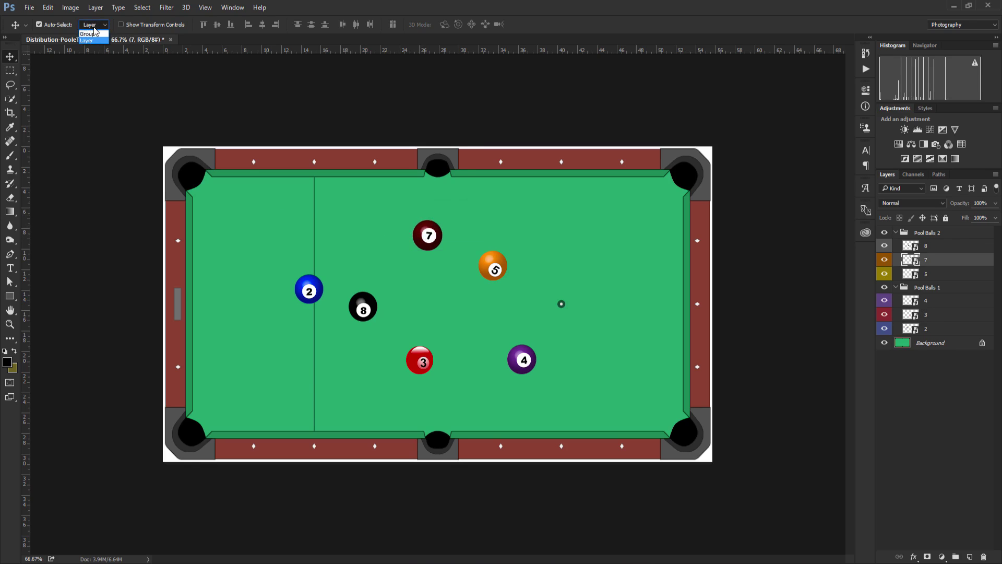
{"action": "left_click", "coordinate": [86, 34]}
{"action": "left_click", "coordinate": [420, 362]}
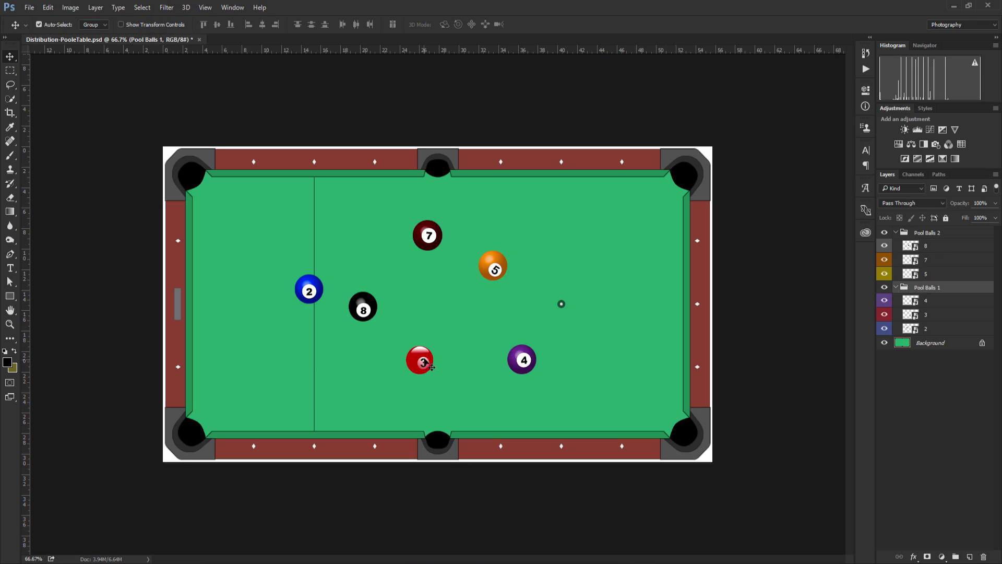
{"action": "mouse_move", "coordinate": [432, 367]}
{"action": "left_mouse_down"}
{"action": "mouse_move", "coordinate": [442, 327]}
{"action": "mouse_move", "coordinate": [424, 378]}
{"action": "left_mouse_up"}
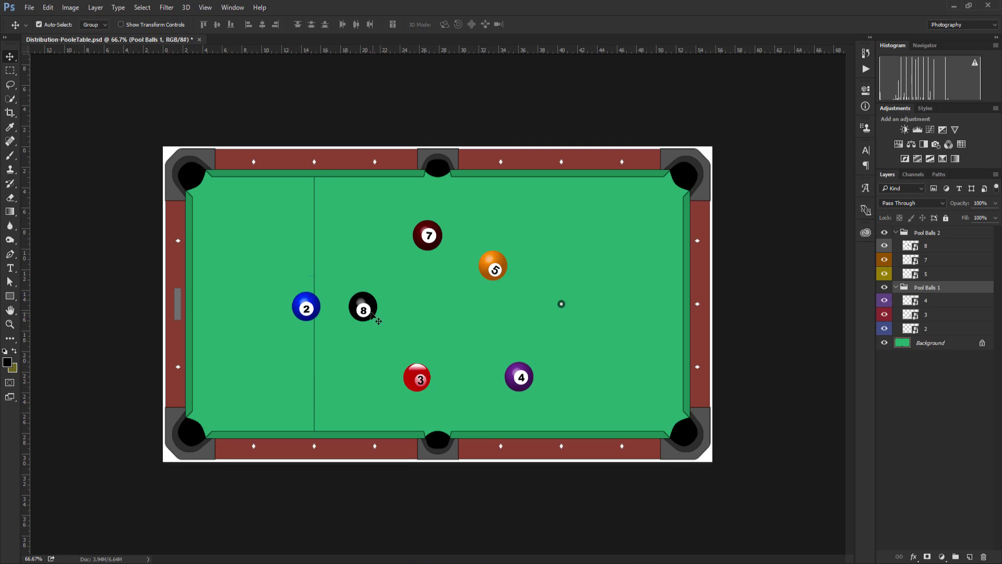
{"action": "mouse_move", "coordinate": [369, 316]}
{"action": "left_mouse_down"}
{"action": "mouse_move", "coordinate": [385, 339]}
{"action": "mouse_move", "coordinate": [377, 319]}
{"action": "left_mouse_up"}
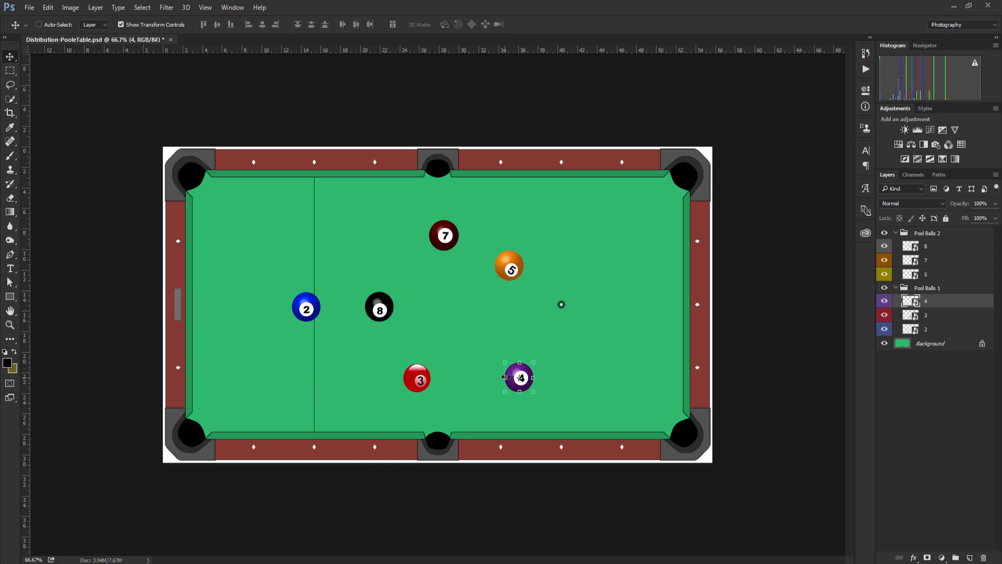
Try to transform the 4 ball with its transform controls, cancel the transform, and step back in the history
{"action": "mouse_move", "coordinate": [505, 376]}
{"action": "left_mouse_down"}
{"action": "mouse_move", "coordinate": [197, 369]}
{"action": "mouse_move", "coordinate": [504, 377]}
{"action": "mouse_move", "coordinate": [427, 298]}
{"action": "mouse_move", "coordinate": [505, 362]}
{"action": "left_mouse_up"}
{"action": "key", "text": "ctrl+z"}
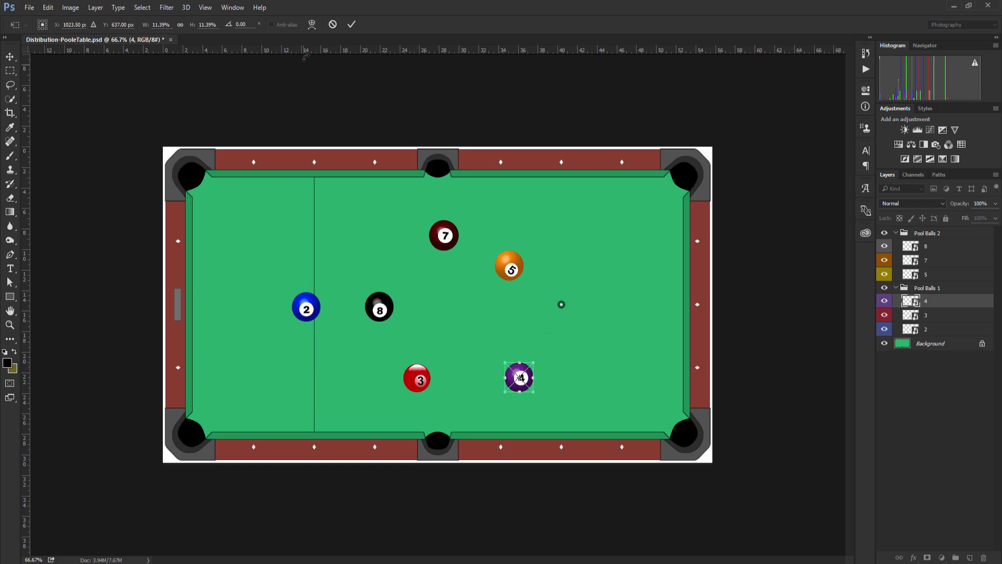
{"action": "left_click", "coordinate": [332, 25]}
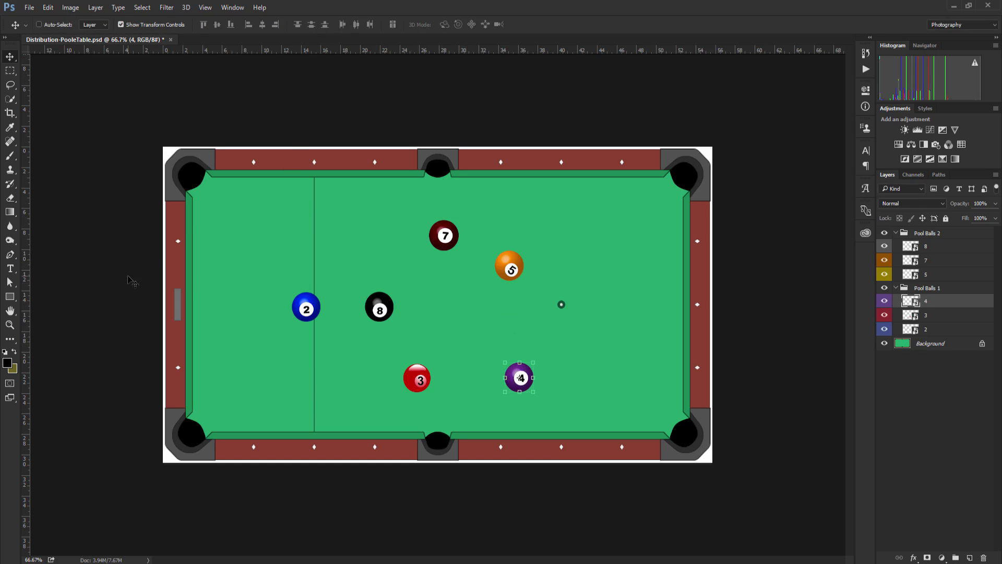
{"action": "key", "text": "ctrl+alt+z"}
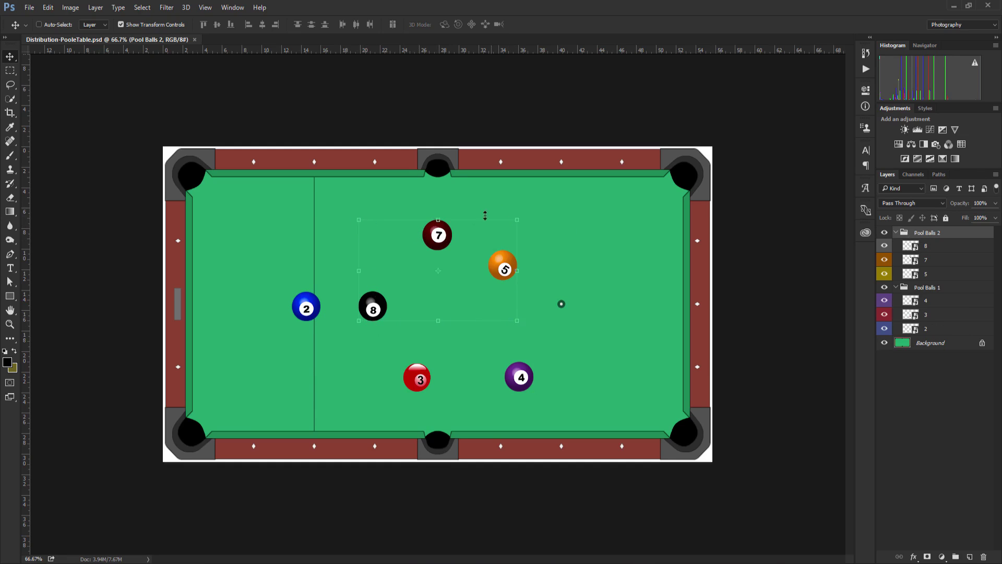
Try enlarging the Pool Balls 2 group to about 191% with its transform controls, and cancel the transform
{"action": "left_click_drag", "start_coordinate": [383, 241], "coordinate": [322, 188]}
{"action": "key", "text": "ctrl+t"}
{"action": "key", "text": "ctrl+z"}
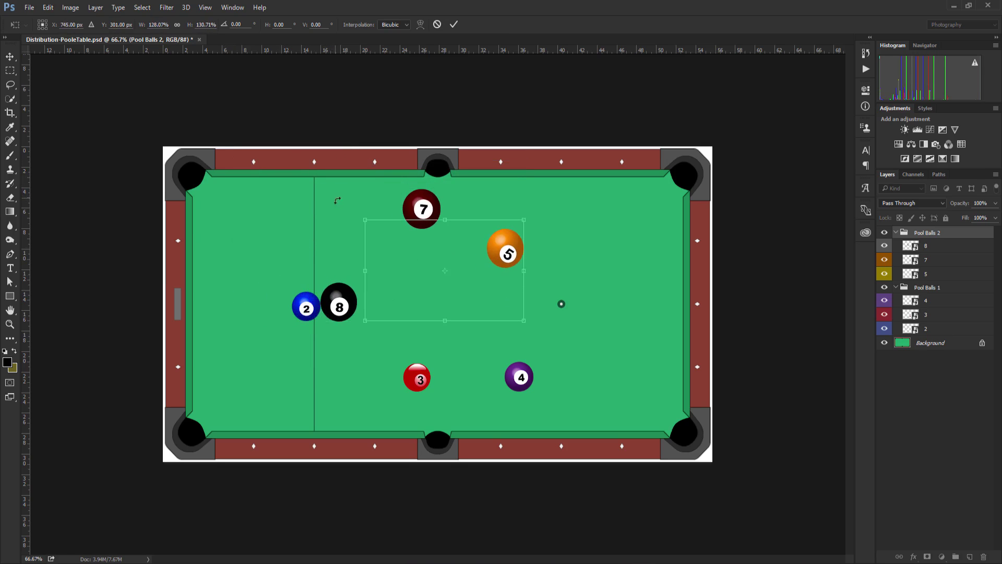
{"action": "left_click_drag", "start_coordinate": [365, 220], "coordinate": [219, 112]}
{"action": "left_click_drag", "start_coordinate": [322, 212], "coordinate": [381, 283]}
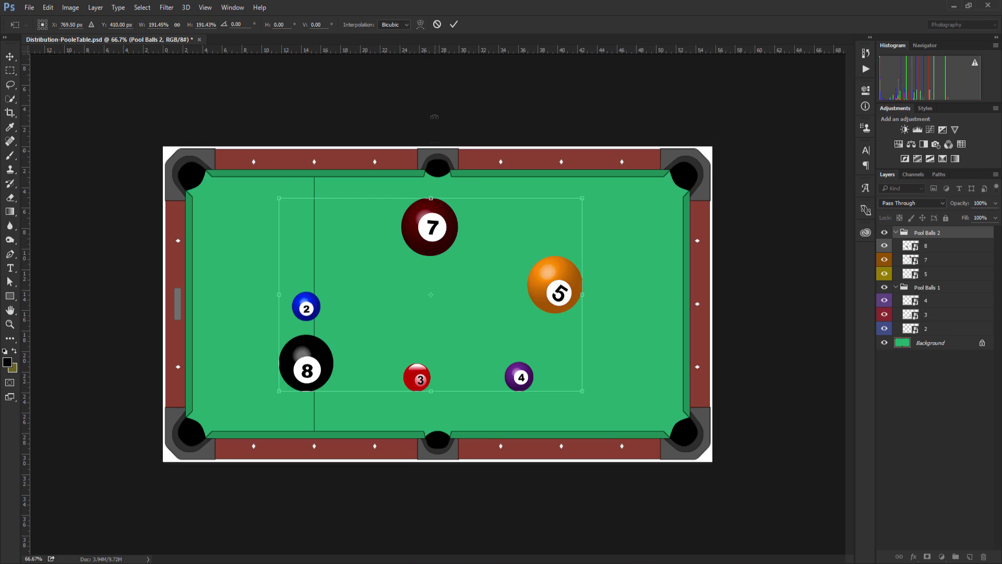
{"action": "left_click", "coordinate": [436, 24]}
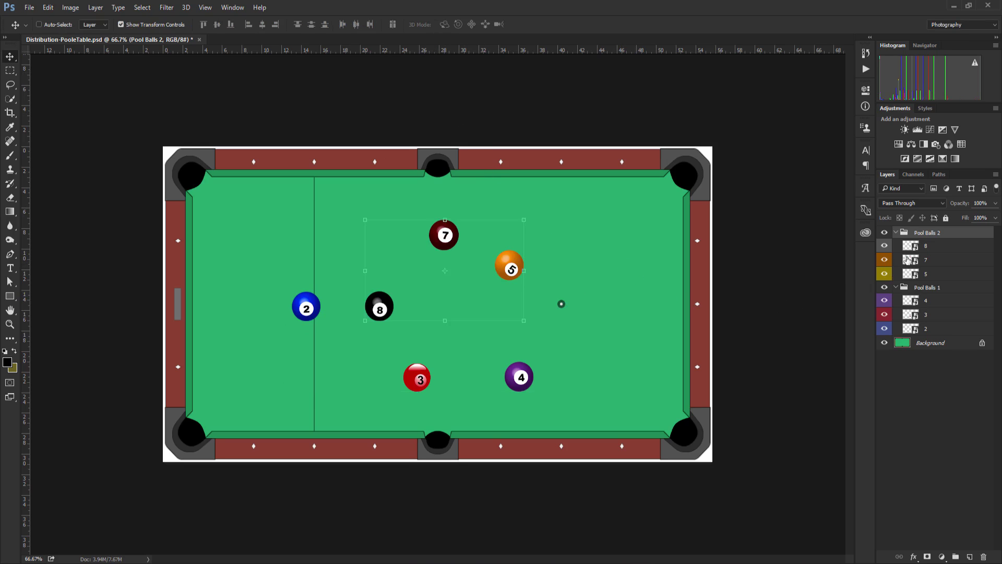
Try enlarging the 4 ball proportionally to about 33% and to about 36%, undoing the first transform and cancelling the second
{"action": "left_click", "coordinate": [911, 303]}
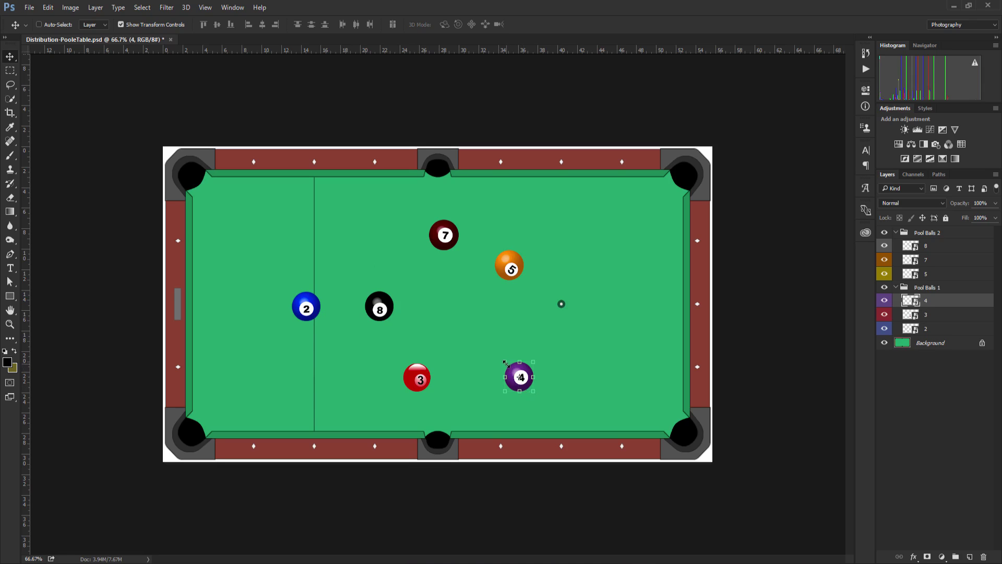
{"action": "left_click_drag", "start_coordinate": [506, 363], "coordinate": [451, 306]}
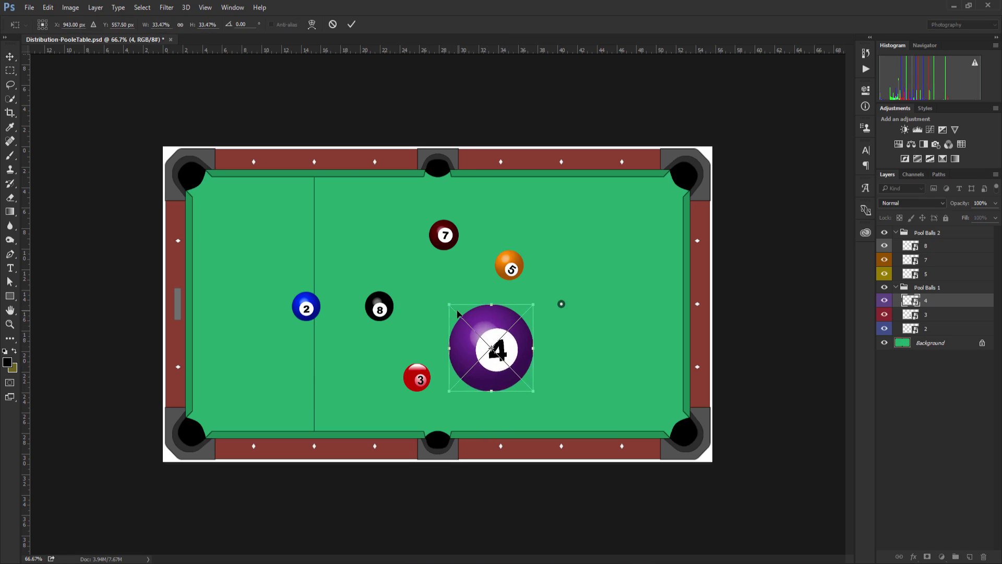
{"action": "left_click", "coordinate": [351, 24]}
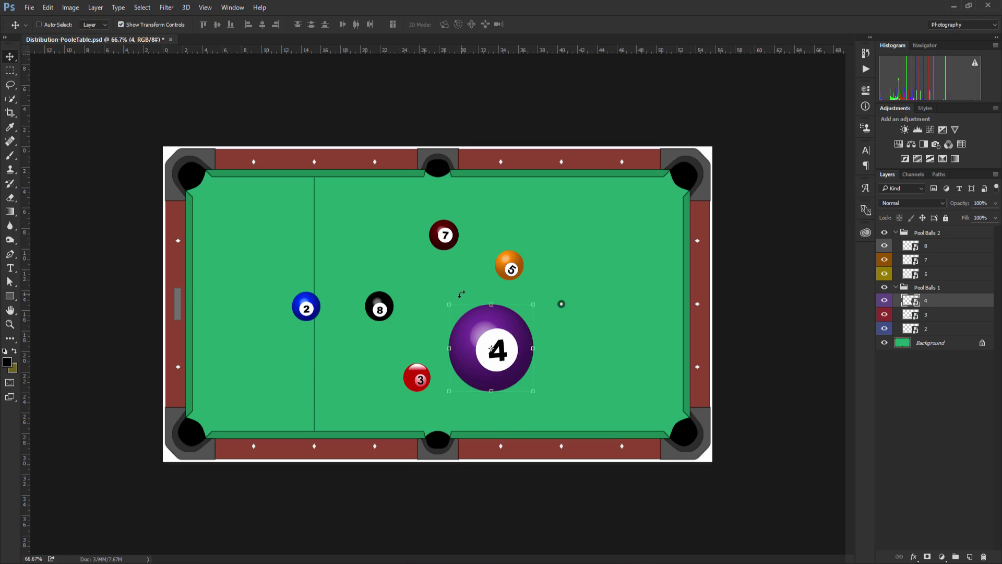
{"action": "key", "text": "ctrl+z"}
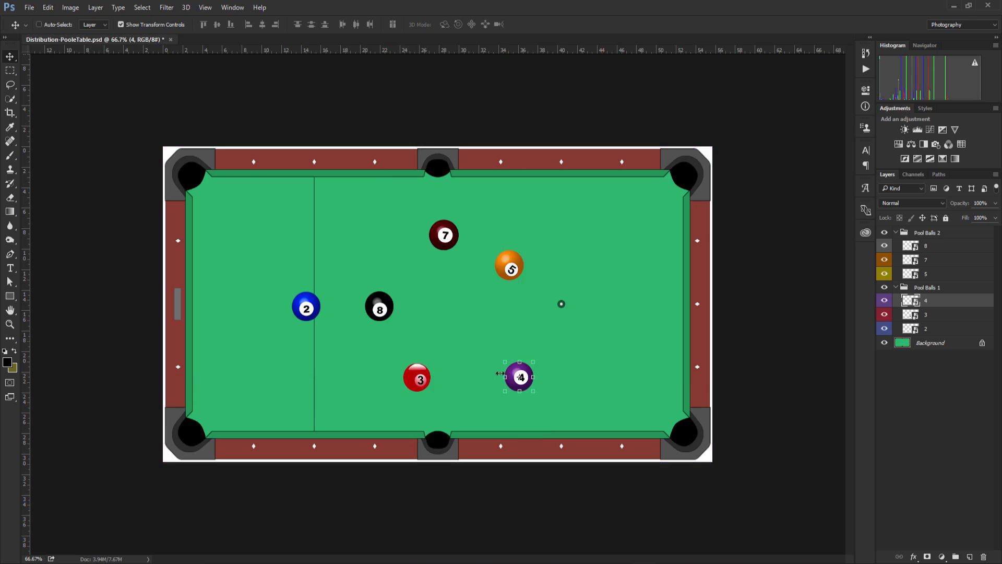
{"action": "left_click_drag", "start_coordinate": [505, 361], "coordinate": [442, 298]}
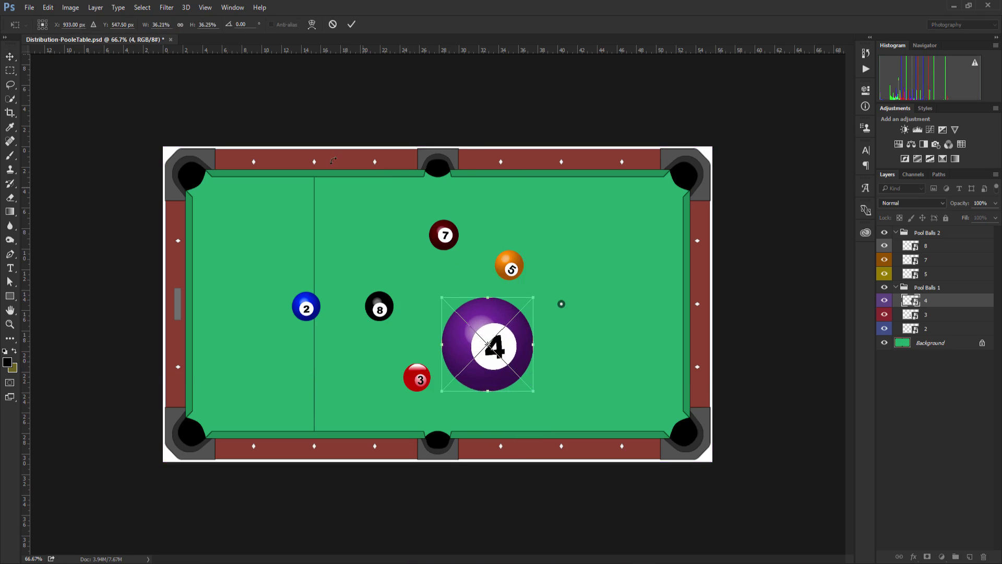
{"action": "left_click", "coordinate": [333, 23]}
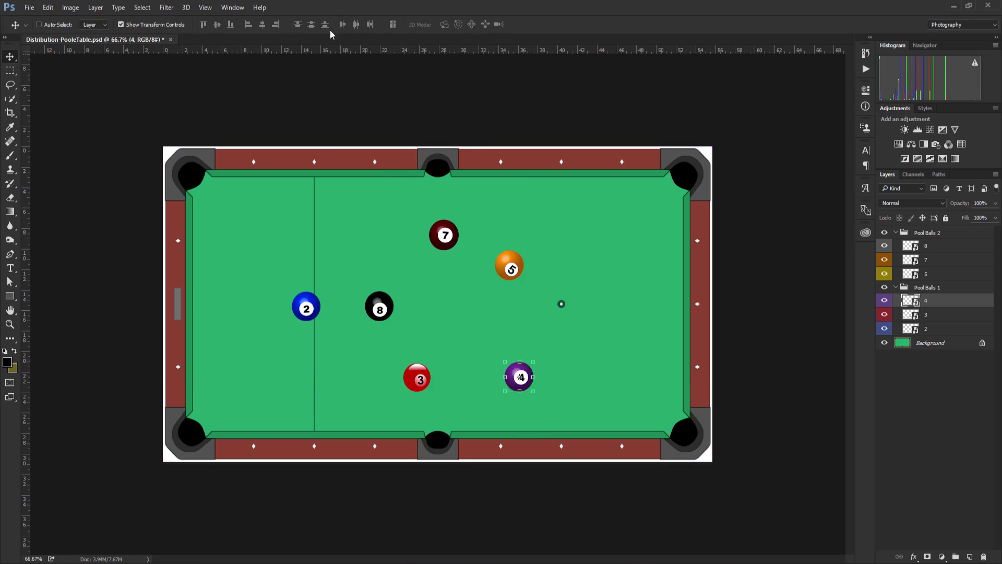
Turn off Show Transform Controls and select only the 2 ball's layer in PooleTable.psd
{"action": "left_click", "coordinate": [121, 25]}
{"action": "left_click", "coordinate": [48, 7]}
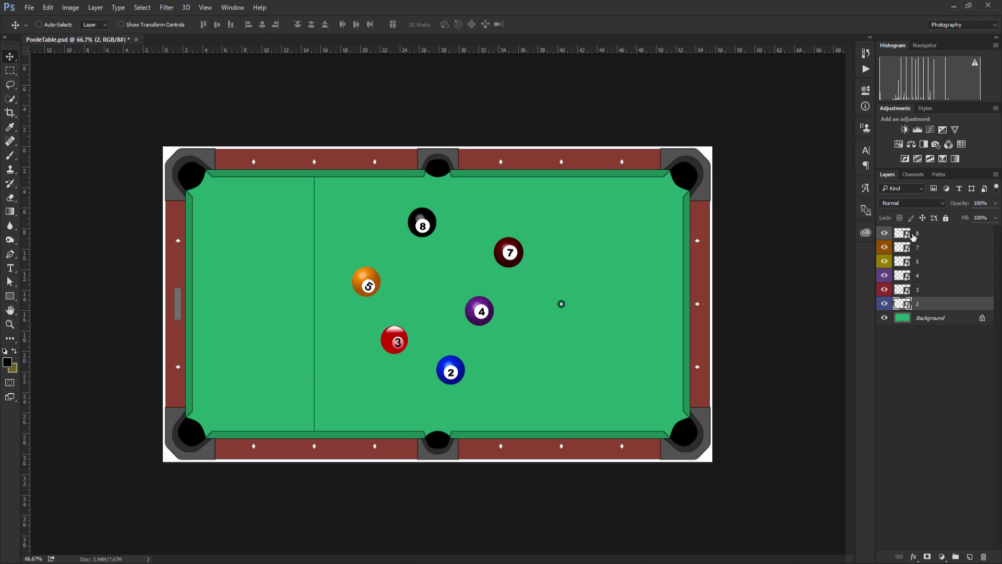
{"action": "left_click", "coordinate": [907, 291], "text": "shift"}
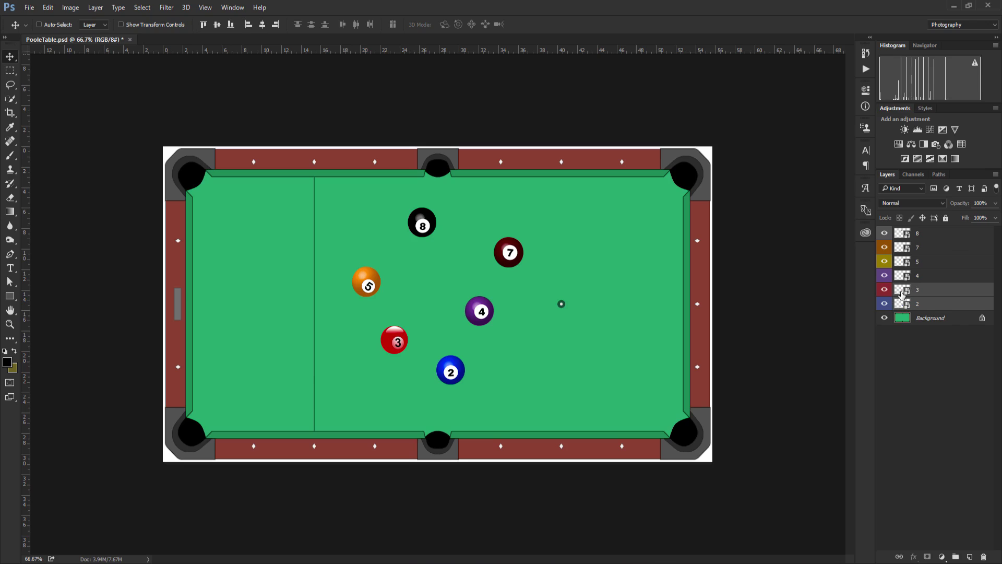
{"action": "left_click", "coordinate": [903, 304]}
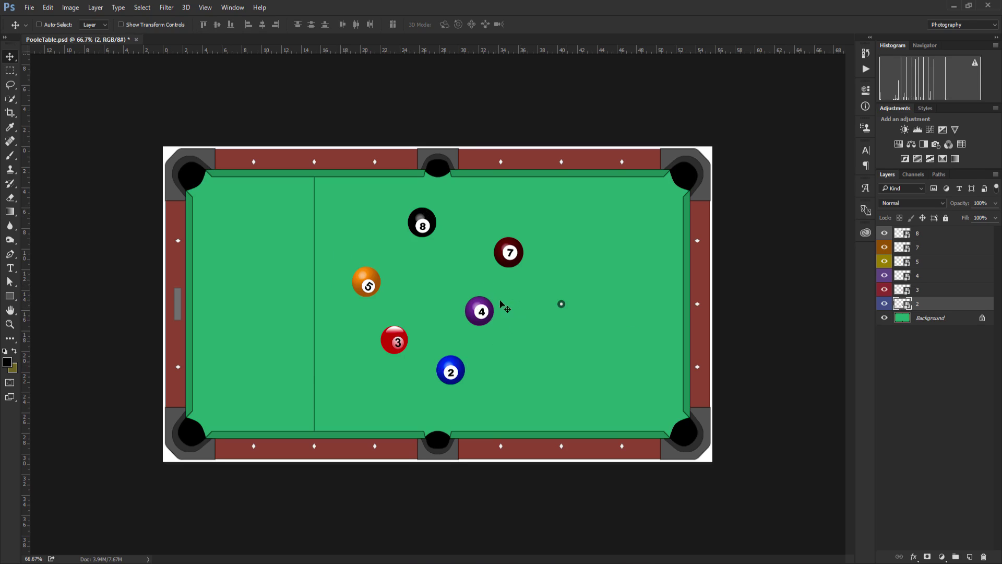
Hide and show individual ball layers, including 5, 4 and 8, to match each layer to its ball on the table
{"action": "left_click", "coordinate": [887, 265]}
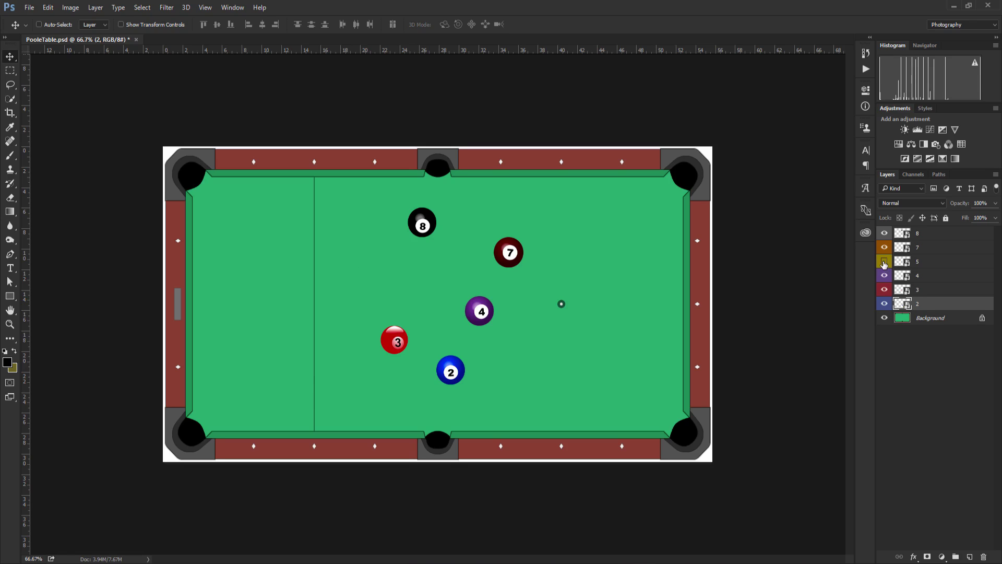
{"action": "left_click", "coordinate": [884, 263]}
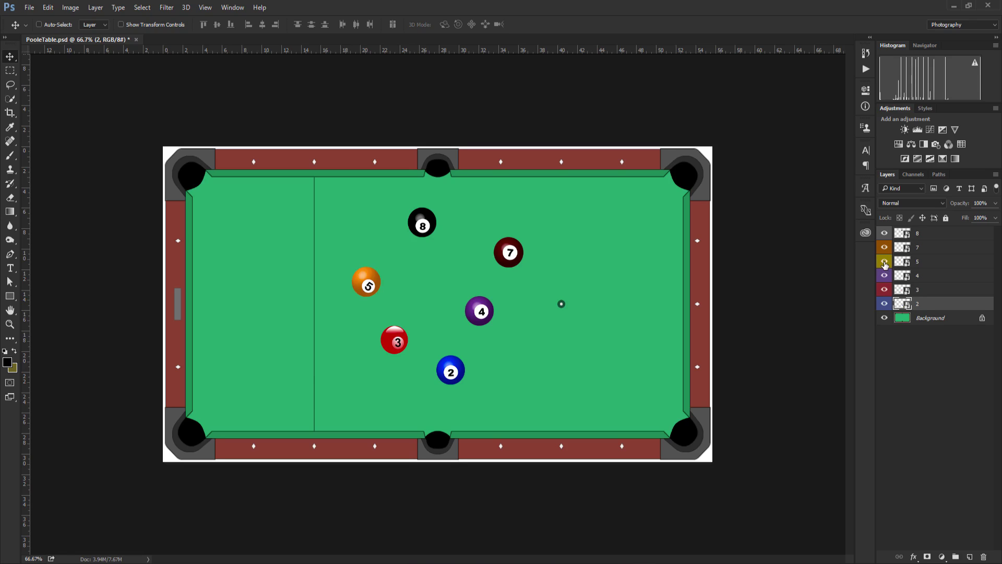
{"action": "left_click", "coordinate": [884, 276]}
{"action": "left_click", "coordinate": [885, 276]}
{"action": "left_click", "coordinate": [885, 290]}
{"action": "left_click", "coordinate": [884, 233]}
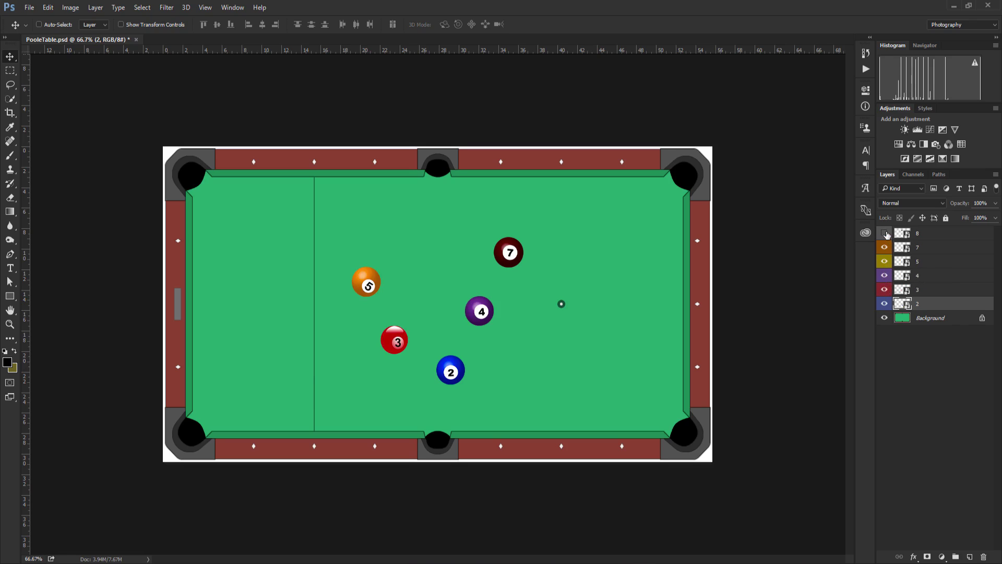
{"action": "left_click", "coordinate": [885, 235]}
{"action": "left_click_drag", "start_coordinate": [472, 310], "coordinate": [358, 302]}
{"action": "left_click_drag", "start_coordinate": [334, 334], "coordinate": [450, 370]}
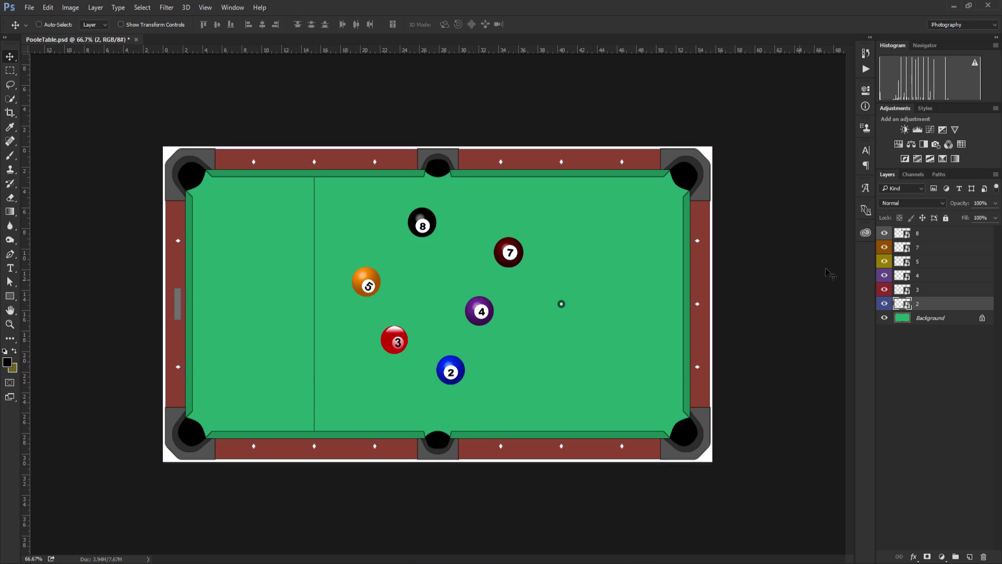
Select all six ball layers from 8 down to 2, leaving the Background layer out
{"action": "left_click", "coordinate": [911, 235]}
{"action": "left_click", "coordinate": [901, 303], "text": "shift"}
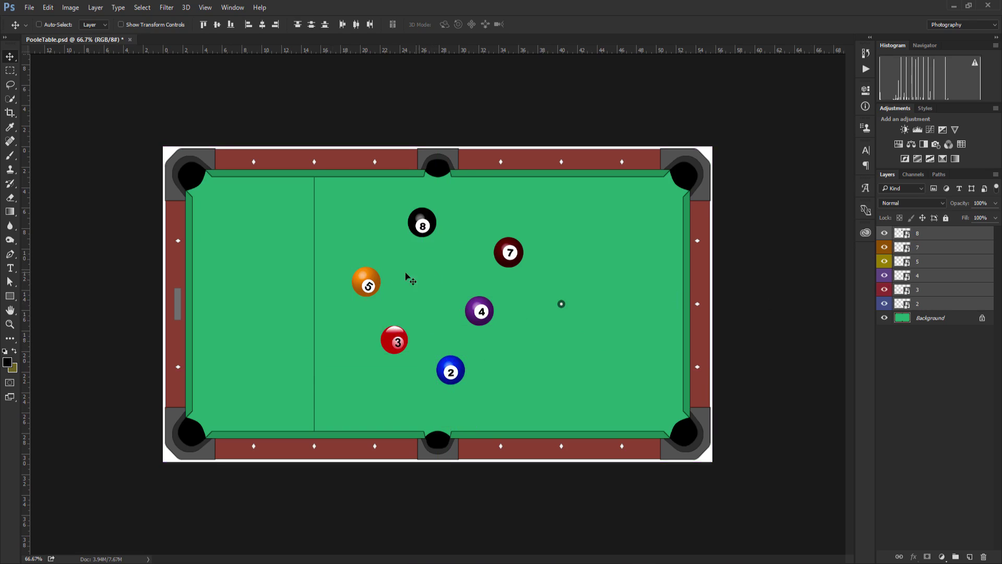
{"action": "left_click_drag", "start_coordinate": [363, 283], "coordinate": [381, 291]}
{"action": "left_click", "coordinate": [907, 305]}
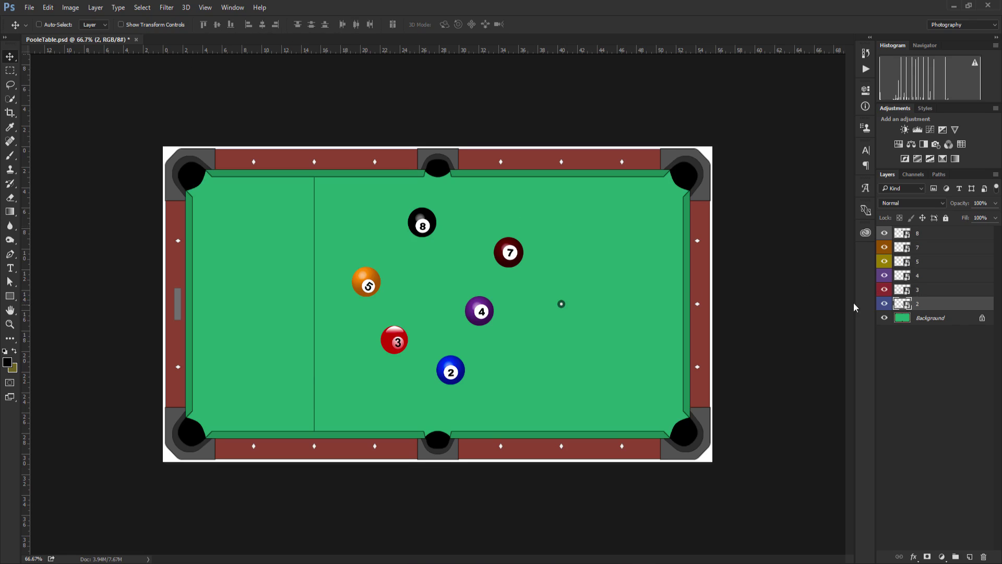
{"action": "left_click", "coordinate": [904, 292], "text": "shift"}
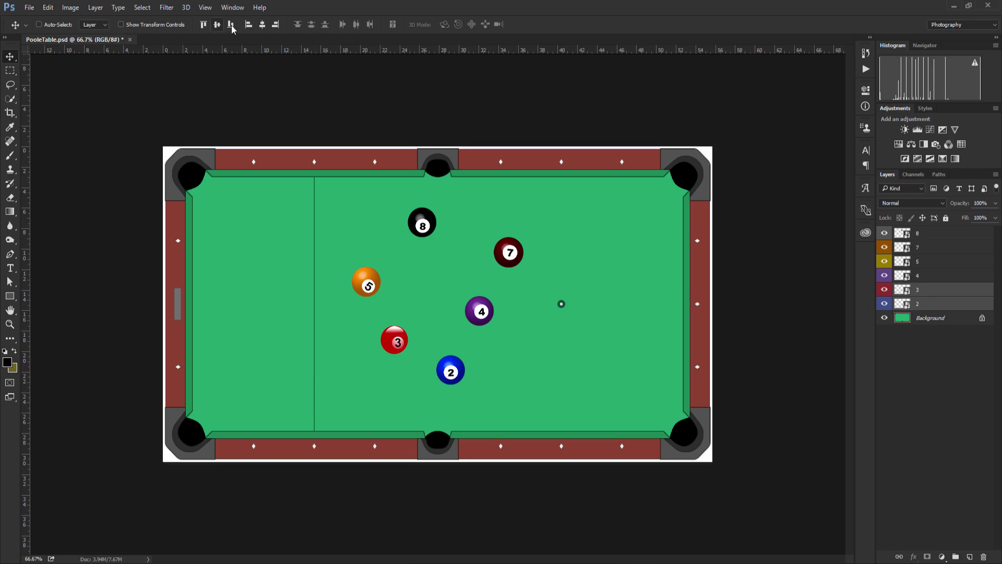
{"action": "left_click", "coordinate": [907, 233], "text": "shift"}
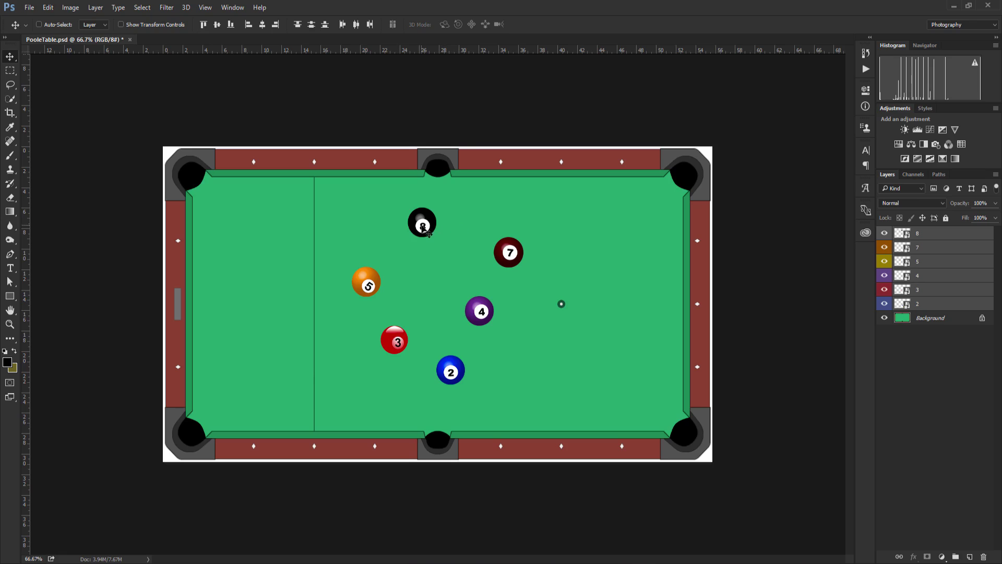
Try aligning the six ball layers by their top edges and by their vertical centers, undoing each alignment
{"action": "left_click", "coordinate": [203, 25]}
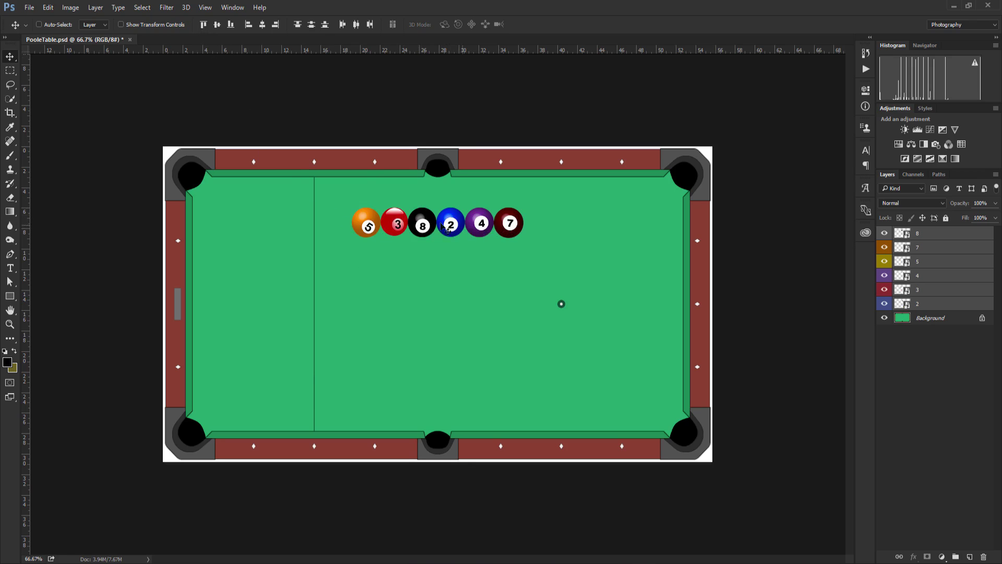
{"action": "key", "text": "ctrl+z"}
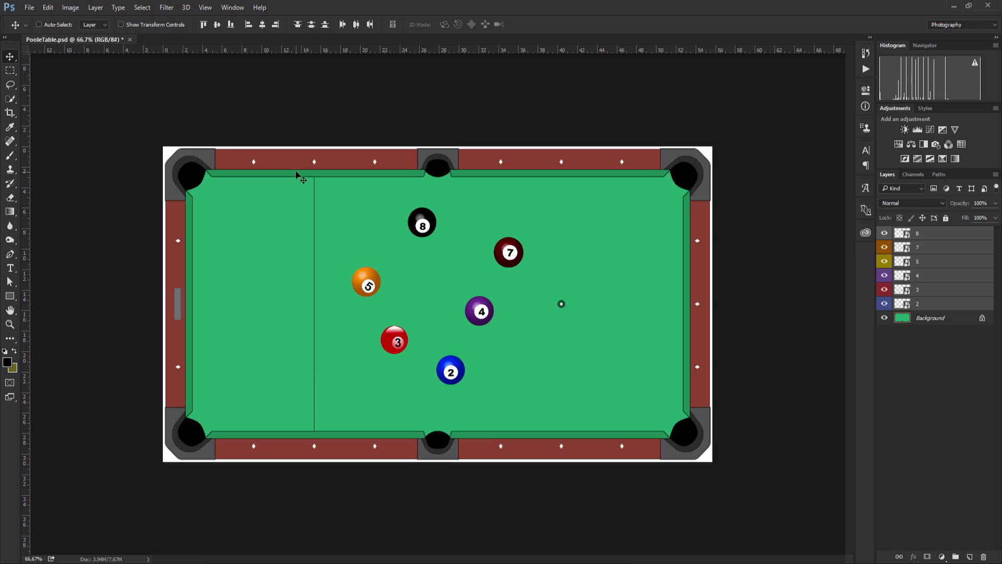
{"action": "left_click", "coordinate": [217, 24]}
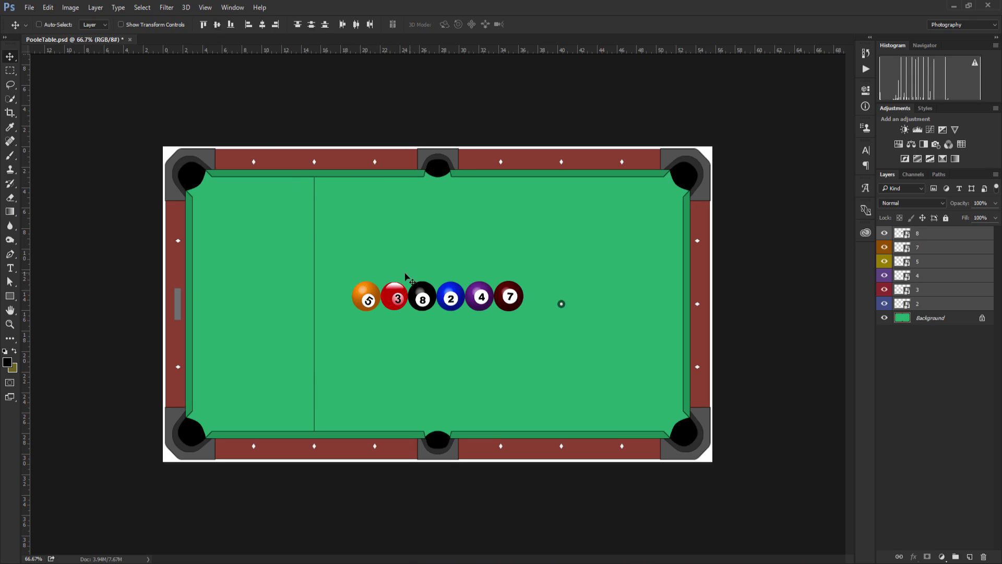
{"action": "key", "text": "ctrl+z"}
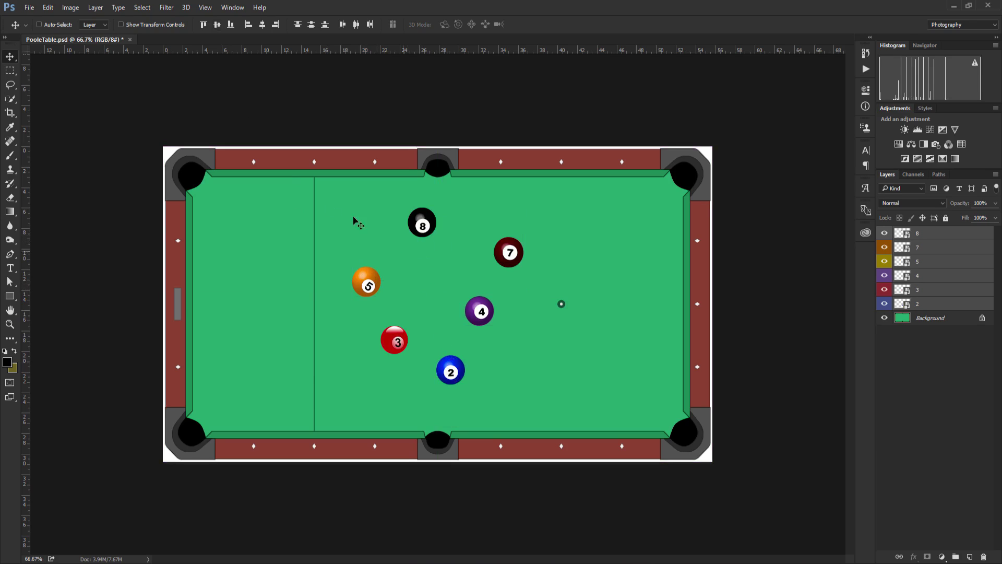
{"action": "left_click", "coordinate": [217, 25]}
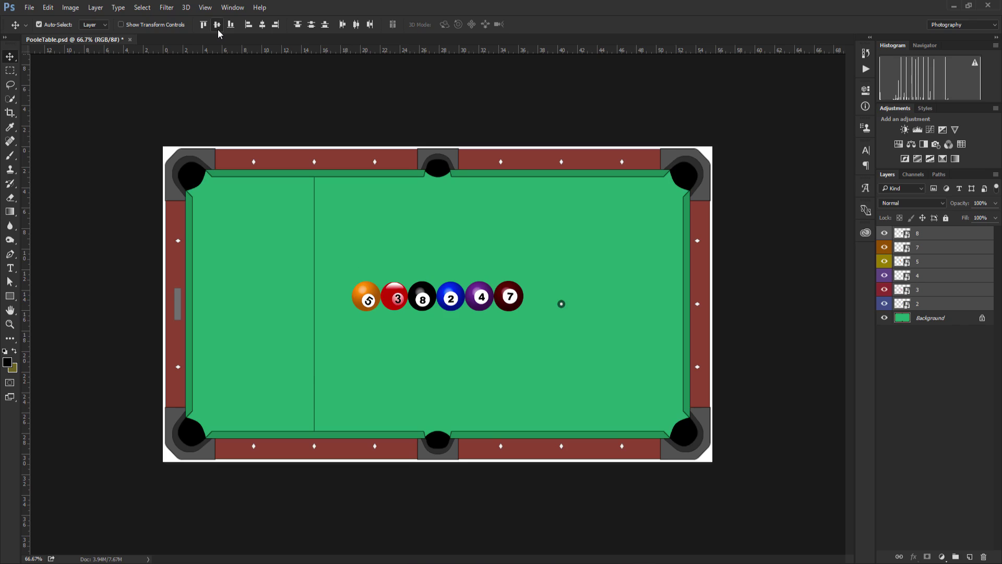
{"action": "key", "text": "ctrl+z"}
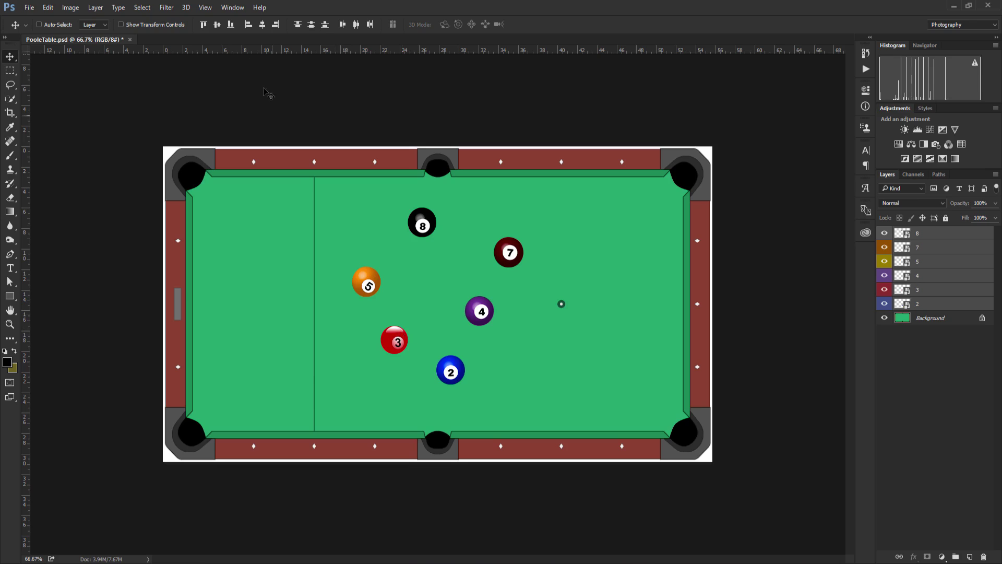
Try aligning the six ball layers by their bottom edges, and undo the alignment
{"action": "left_click", "coordinate": [230, 24]}
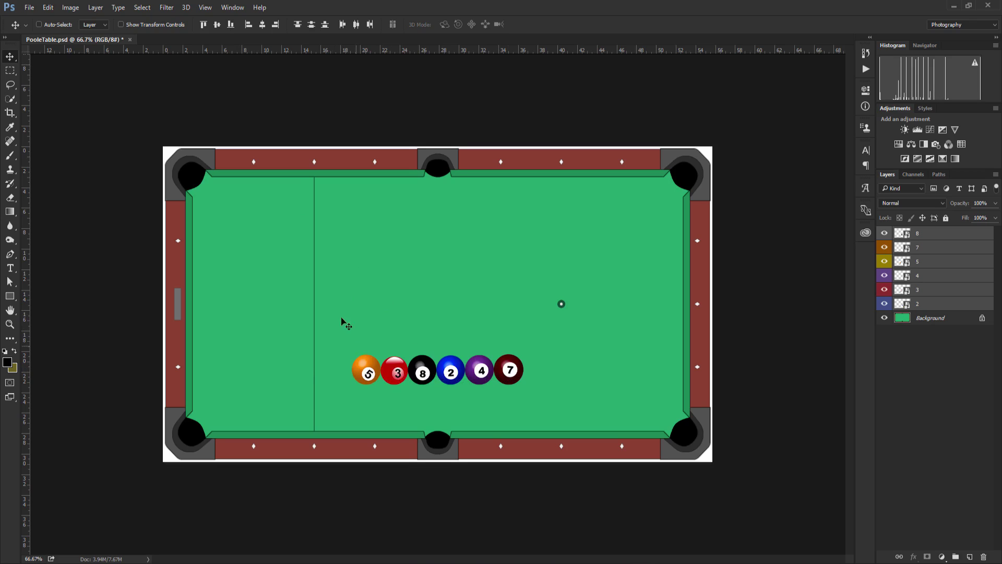
{"action": "key", "text": "ctrl"}
{"action": "key", "text": "ctrl+z"}
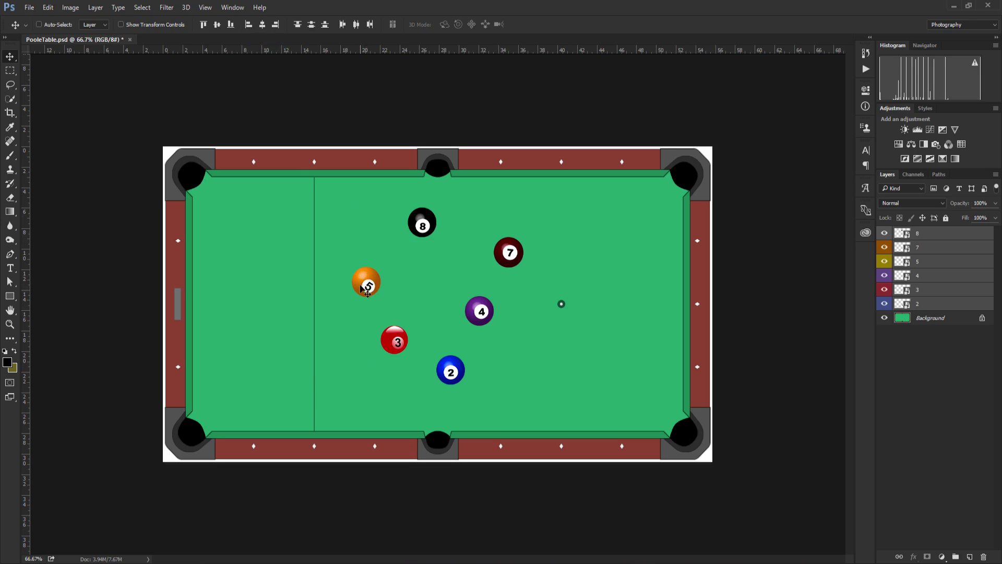
Try aligning the six ball layers by their left edges and by their horizontal centers, undoing each alignment
{"action": "left_click", "coordinate": [249, 25]}
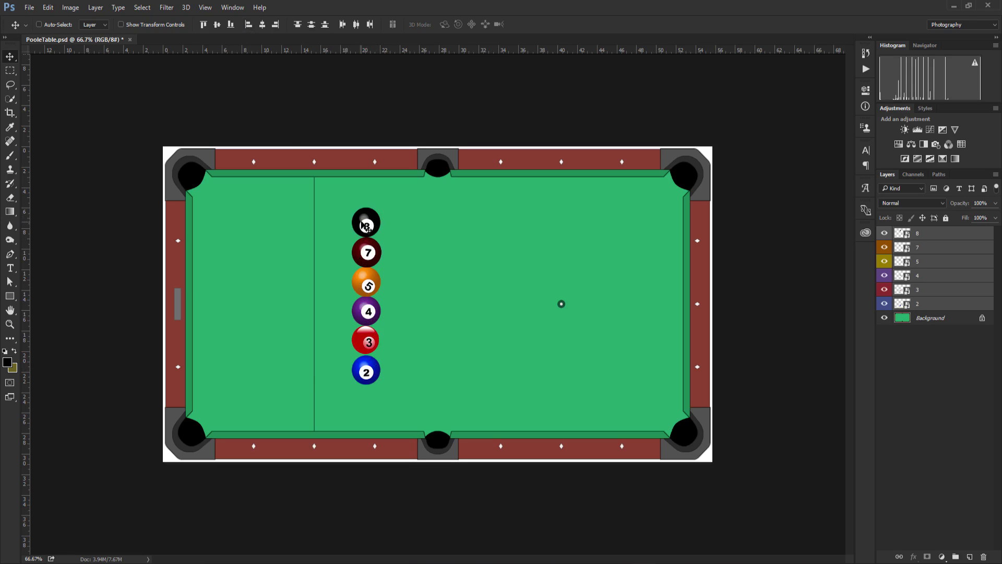
{"action": "key", "text": "ctrl+z"}
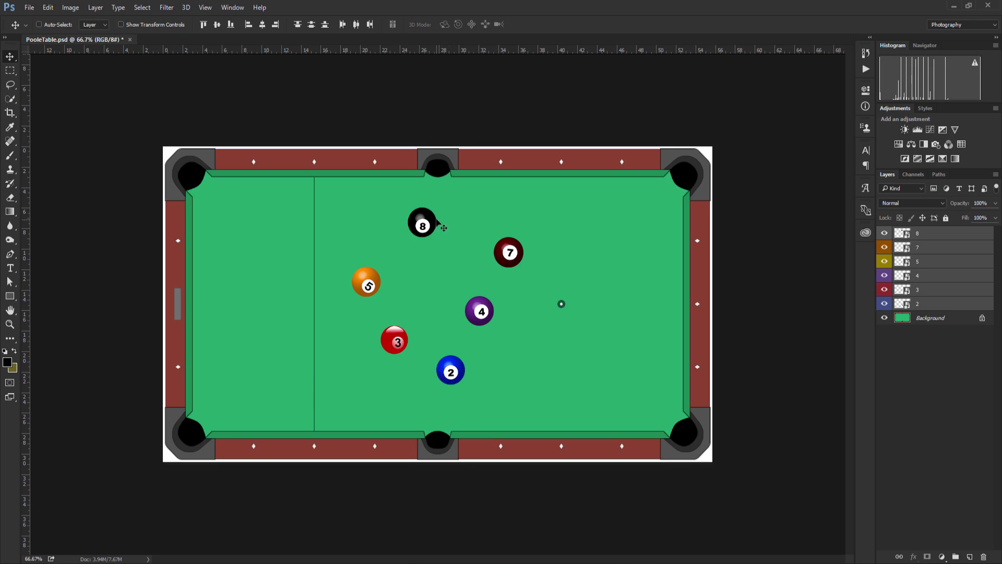
{"action": "left_click", "coordinate": [262, 24]}
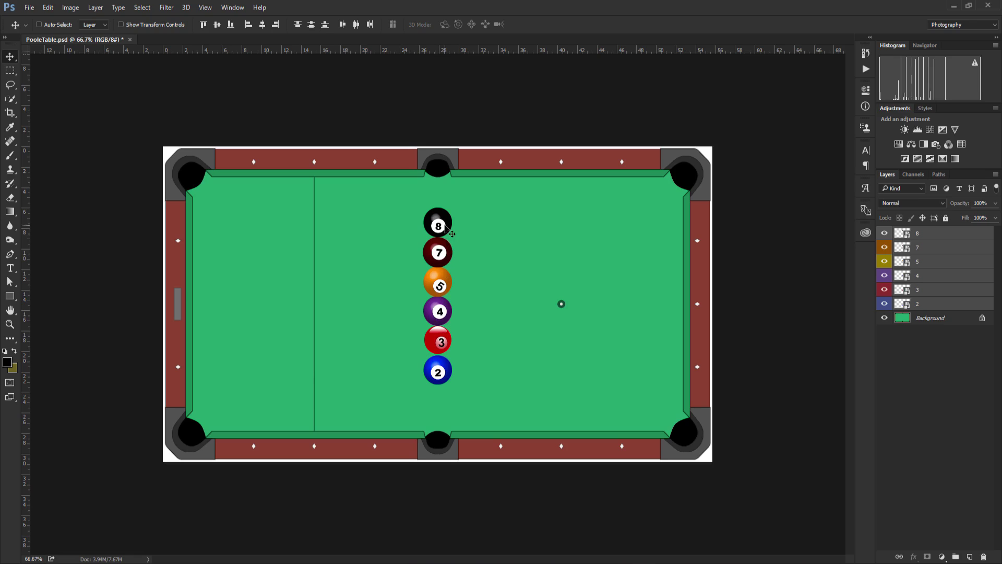
{"action": "key", "text": "ctrl+z"}
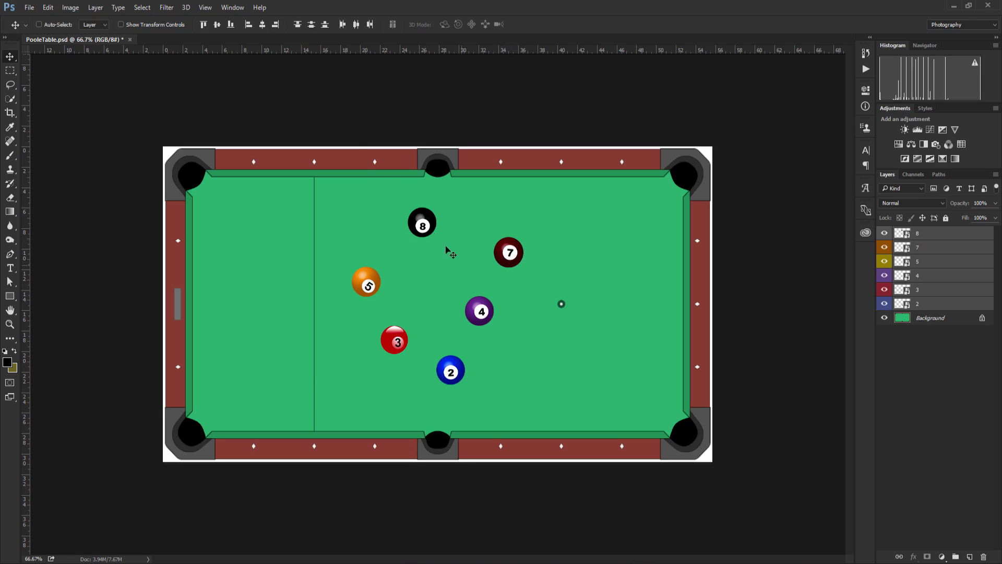
Try aligning the six ball layers by their right edges, and undo the alignment
{"action": "left_click", "coordinate": [274, 26]}
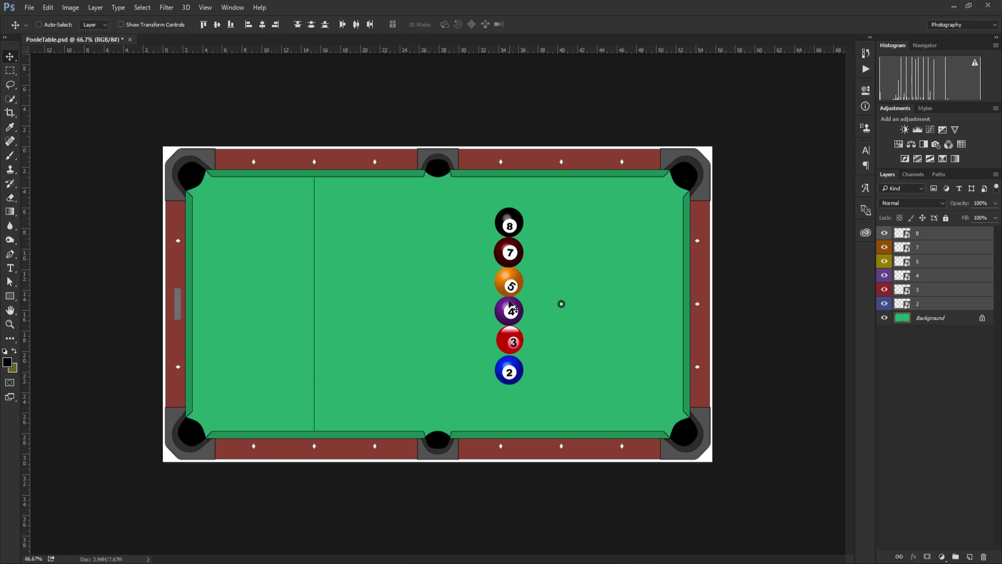
{"action": "key", "text": "ctrl"}
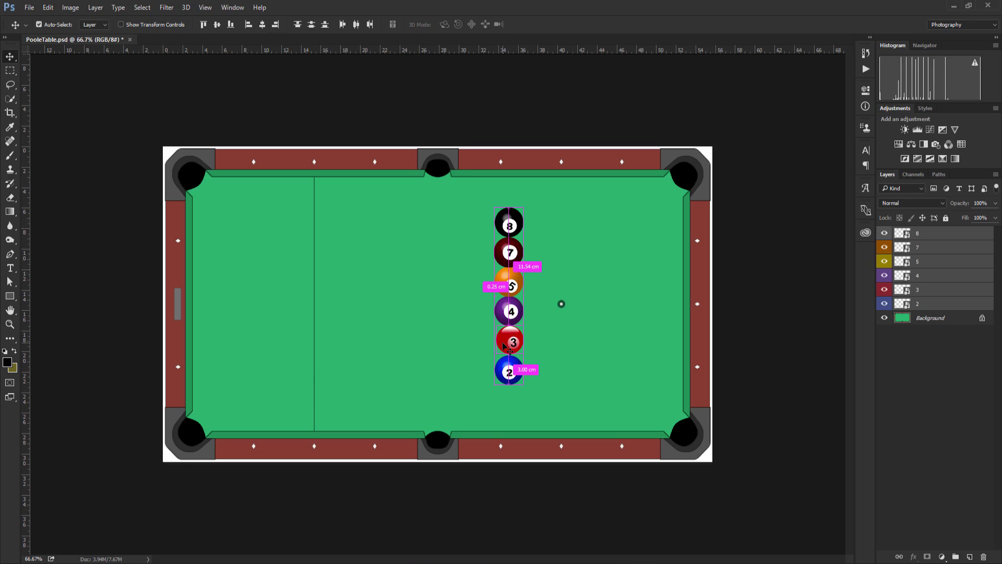
{"action": "key", "text": "ctrl+z"}
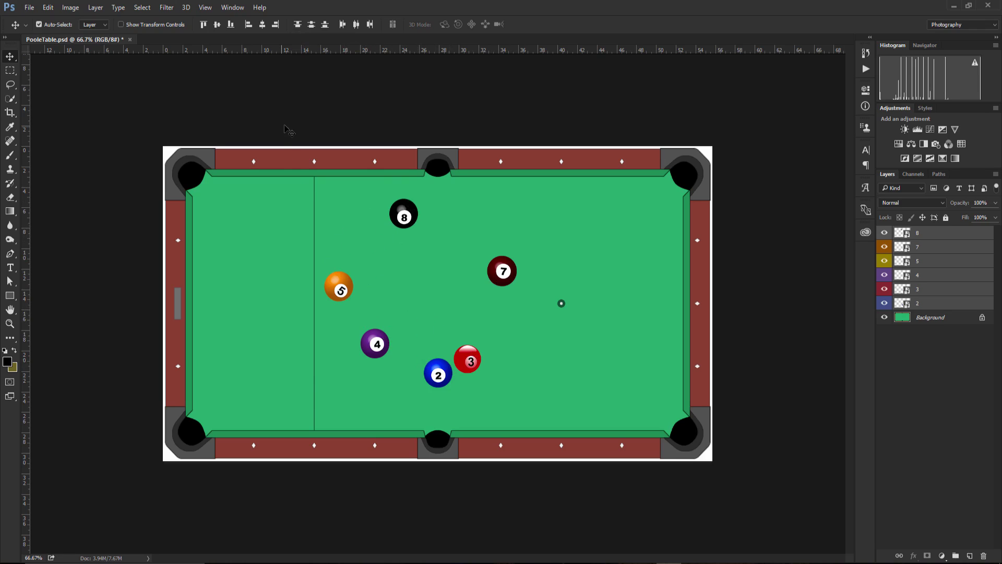
Align the six ball layers by their horizontal centers and distribute them by their top edges
{"action": "left_click", "coordinate": [262, 24]}
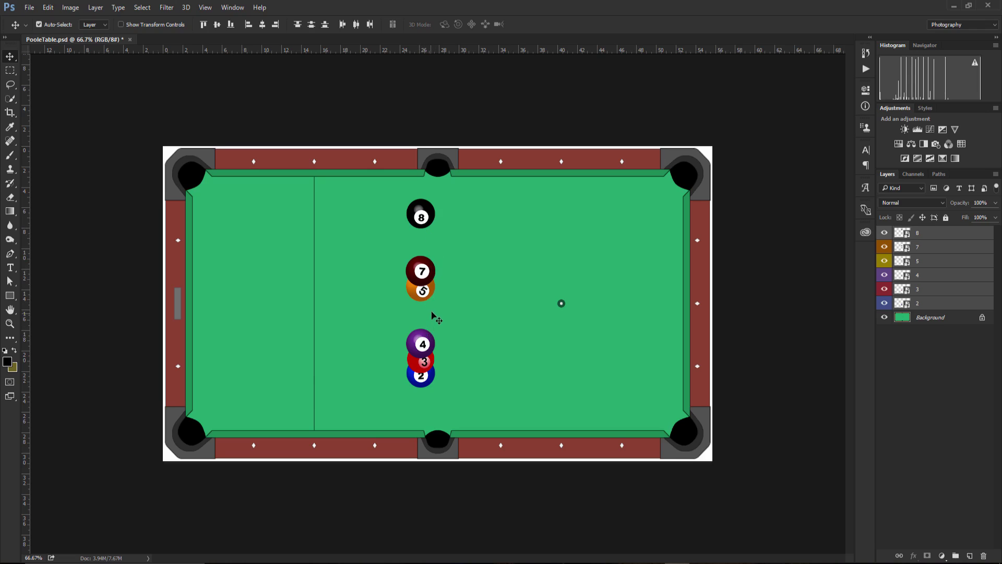
{"action": "left_click", "coordinate": [299, 30]}
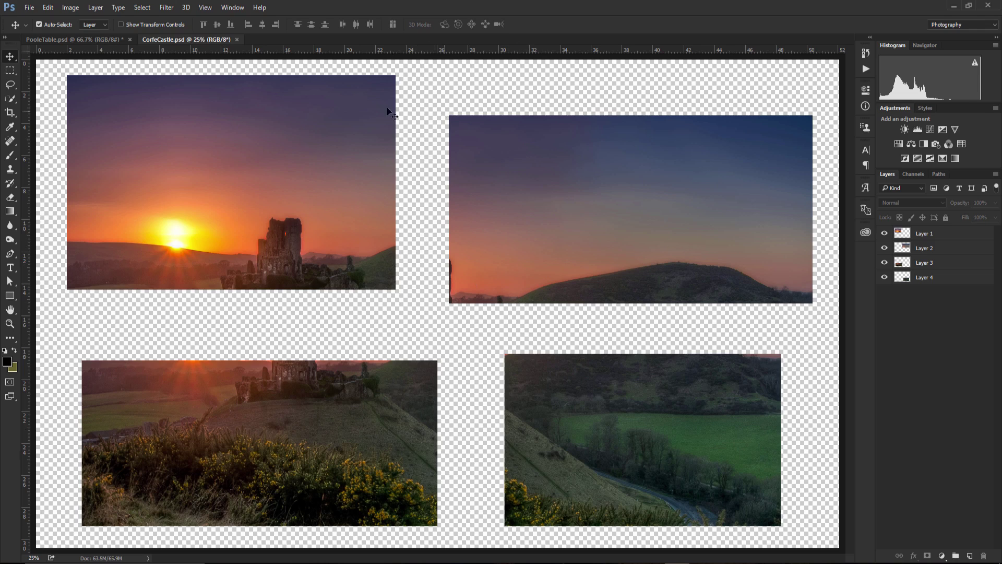
Examine which part of the castle photo each of the four layers holds, selecting each layer and toggling its visibility
{"action": "left_click", "coordinate": [909, 278]}
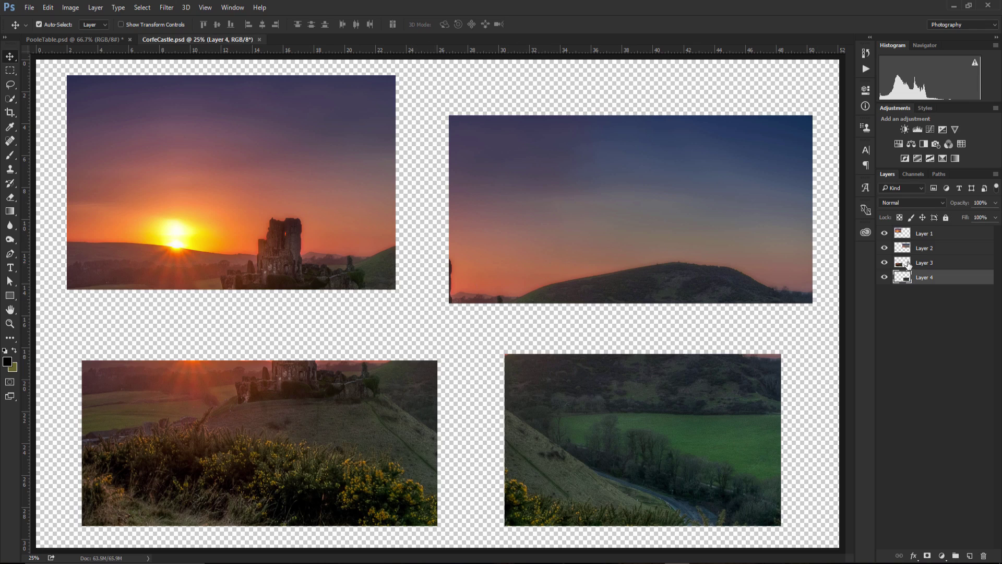
{"action": "left_click", "coordinate": [909, 264]}
{"action": "left_click", "coordinate": [906, 249]}
{"action": "left_click", "coordinate": [901, 236]}
{"action": "left_click", "coordinate": [884, 235]}
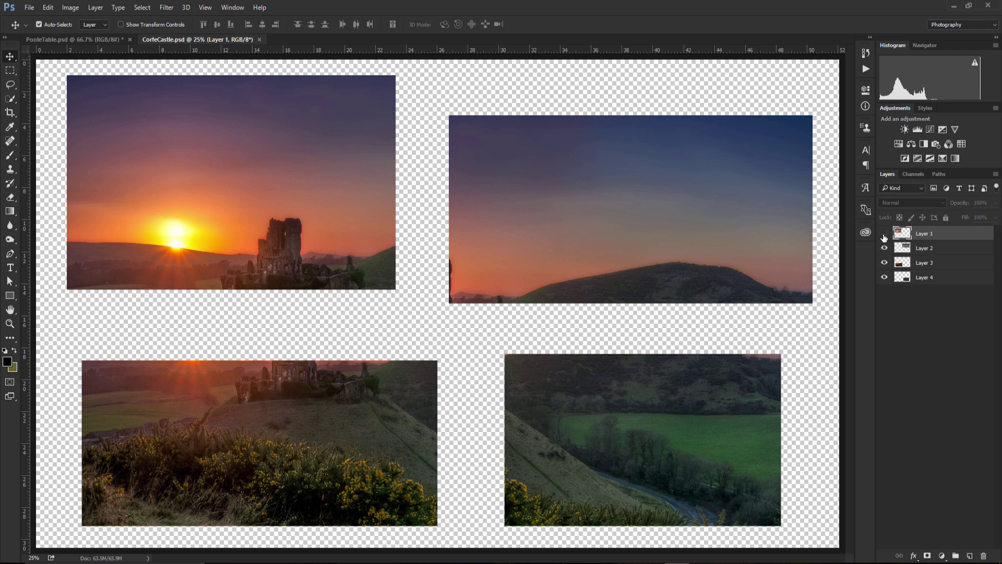
{"action": "left_click", "coordinate": [883, 234]}
{"action": "left_click", "coordinate": [884, 248]}
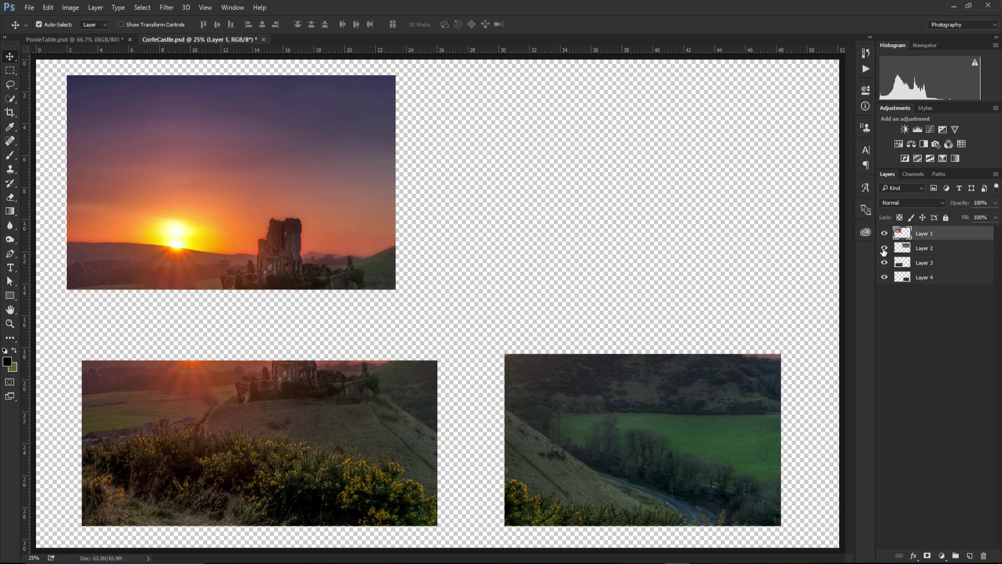
{"action": "left_click", "coordinate": [883, 248]}
{"action": "left_click", "coordinate": [883, 262]}
{"action": "left_click", "coordinate": [883, 263]}
{"action": "left_click", "coordinate": [884, 277]}
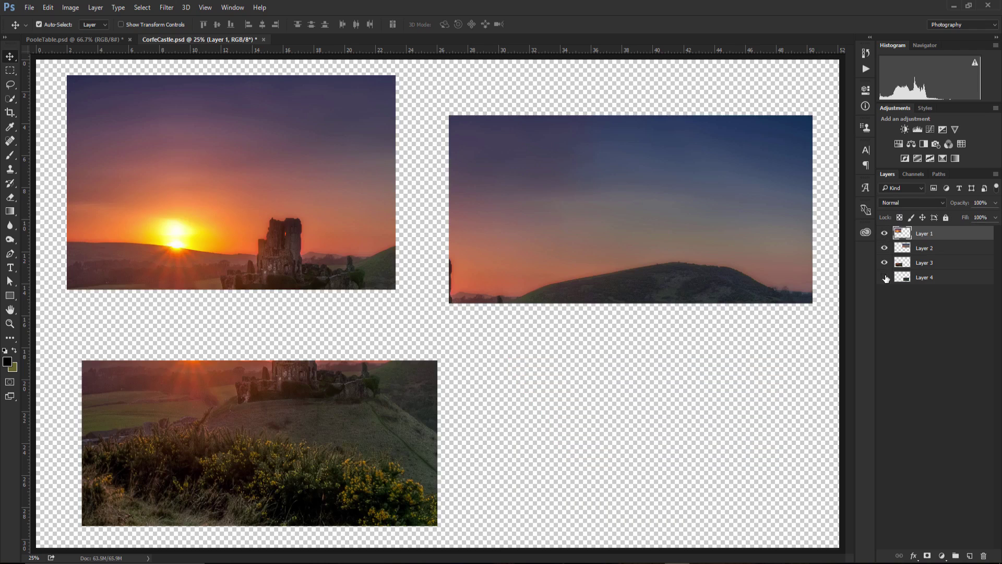
{"action": "left_click", "coordinate": [884, 277]}
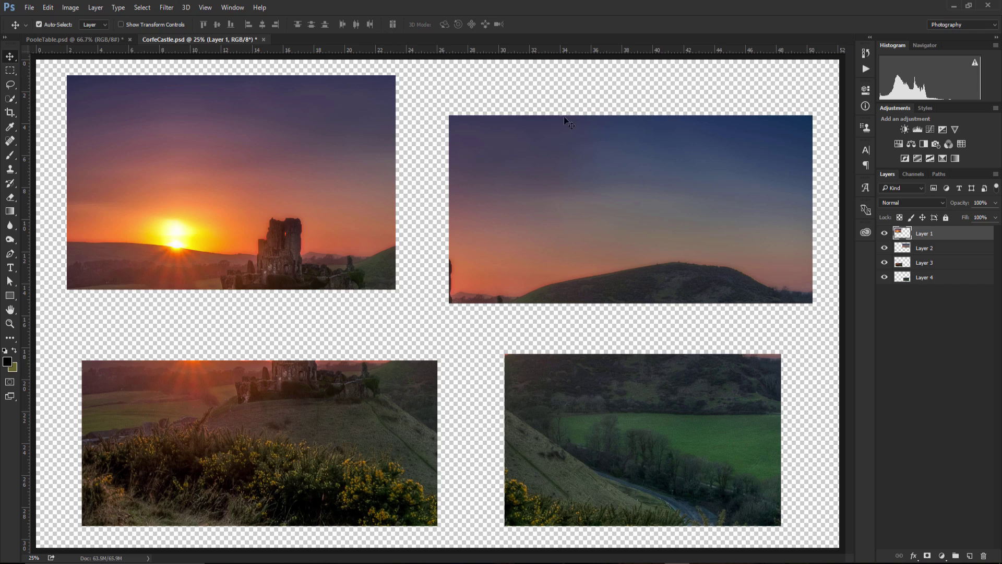
Select Layer 1 through Layer 4 and auto-align them using the Auto projection
{"action": "left_click_drag", "start_coordinate": [893, 236], "coordinate": [903, 280]}
{"action": "left_click", "coordinate": [904, 280], "text": "shift"}
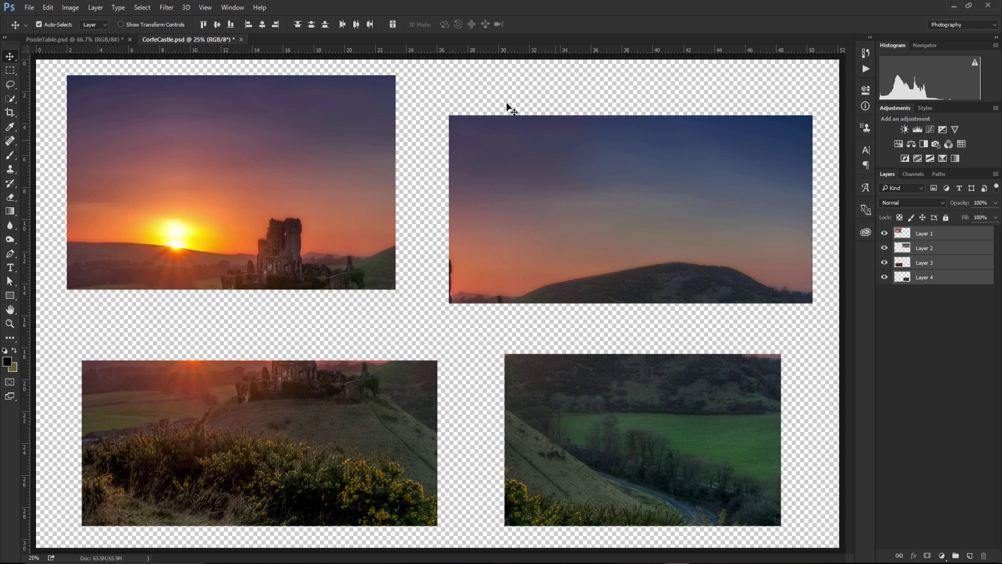
{"action": "left_click", "coordinate": [392, 29]}
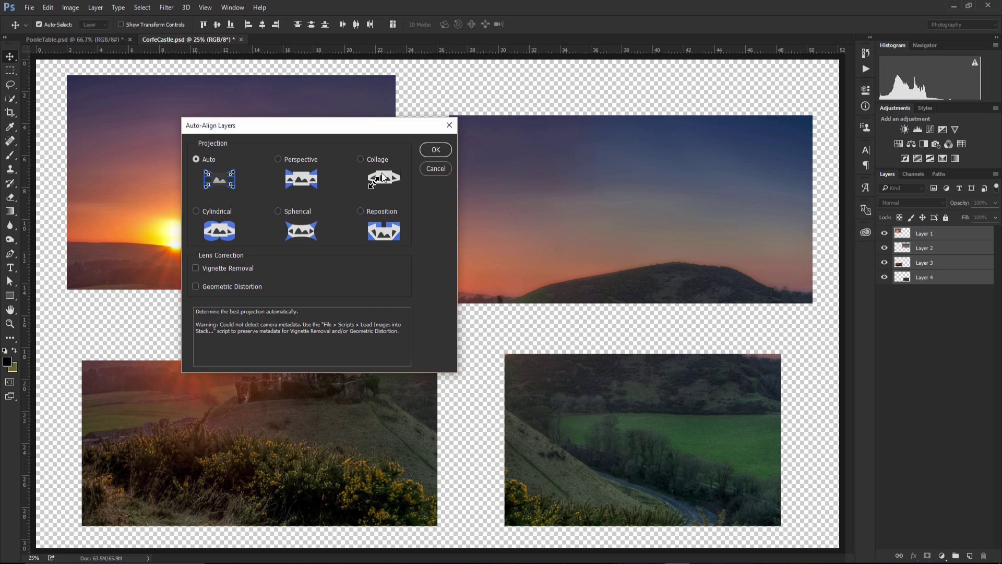
{"action": "left_click", "coordinate": [441, 153]}
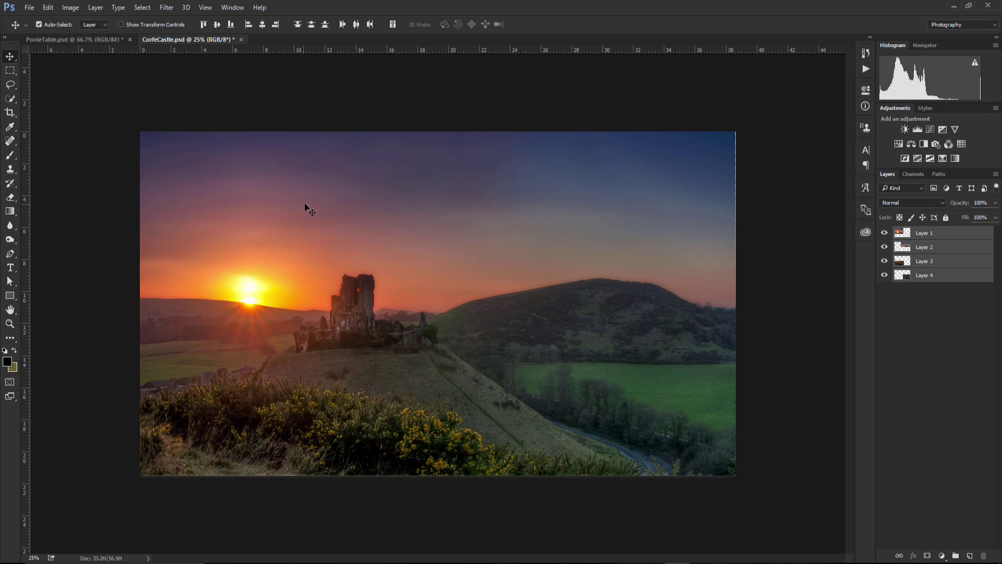
Undo the auto-alignment and run Auto-Align Layers on the four layers again with the Auto projection
{"action": "key", "text": "ctrl+z"}
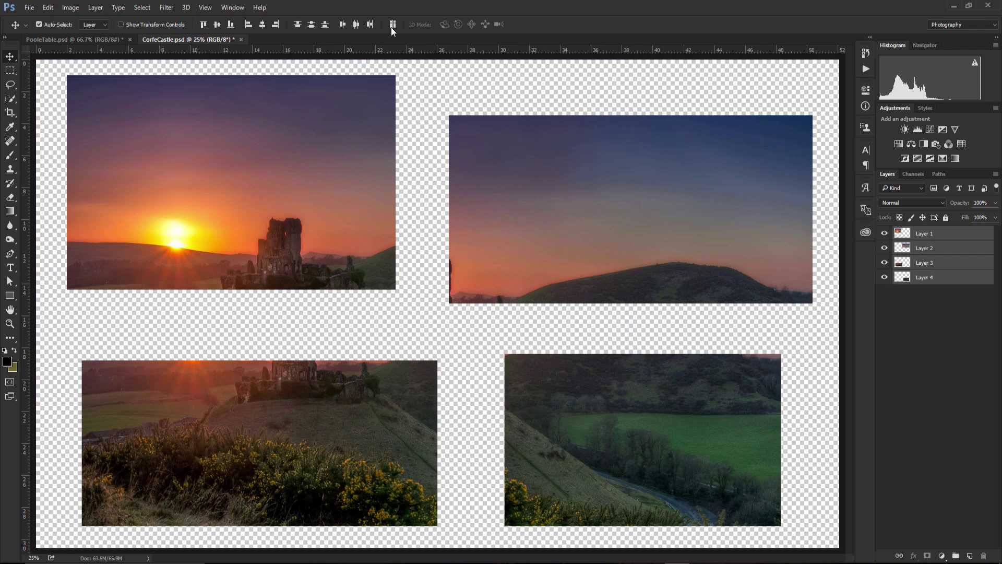
{"action": "left_click", "coordinate": [393, 24]}
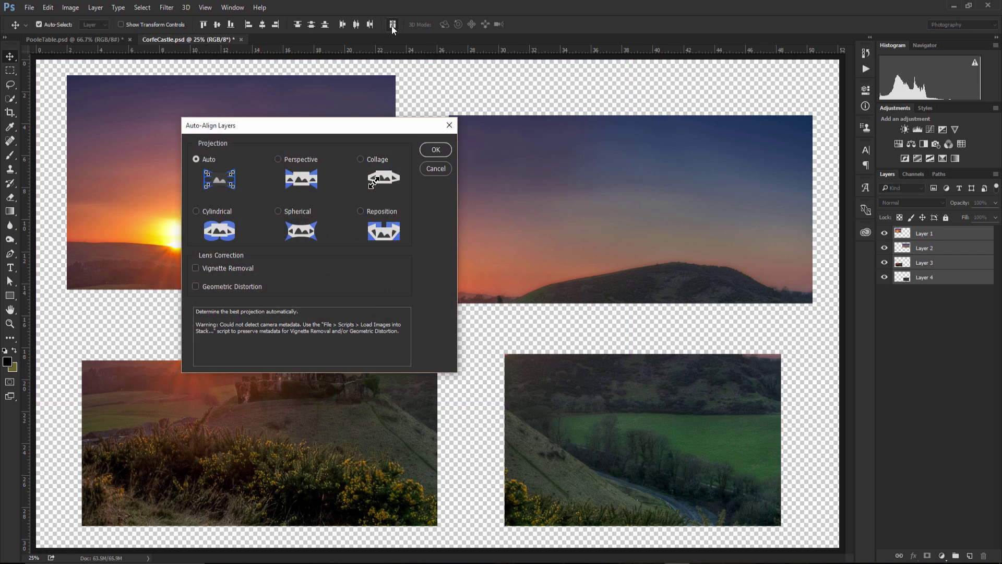
{"action": "left_click", "coordinate": [433, 151]}
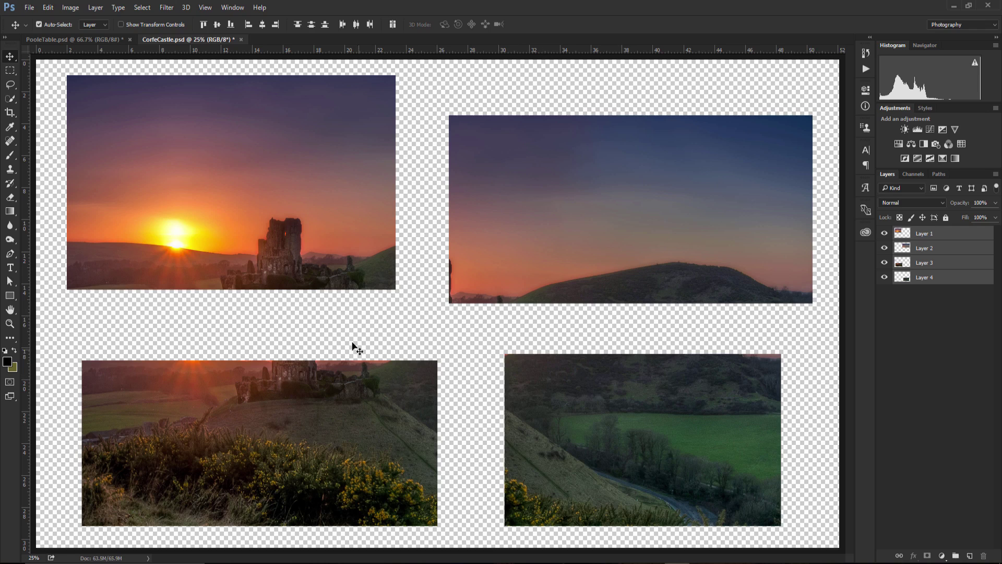
{"action": "left_click", "coordinate": [390, 27]}
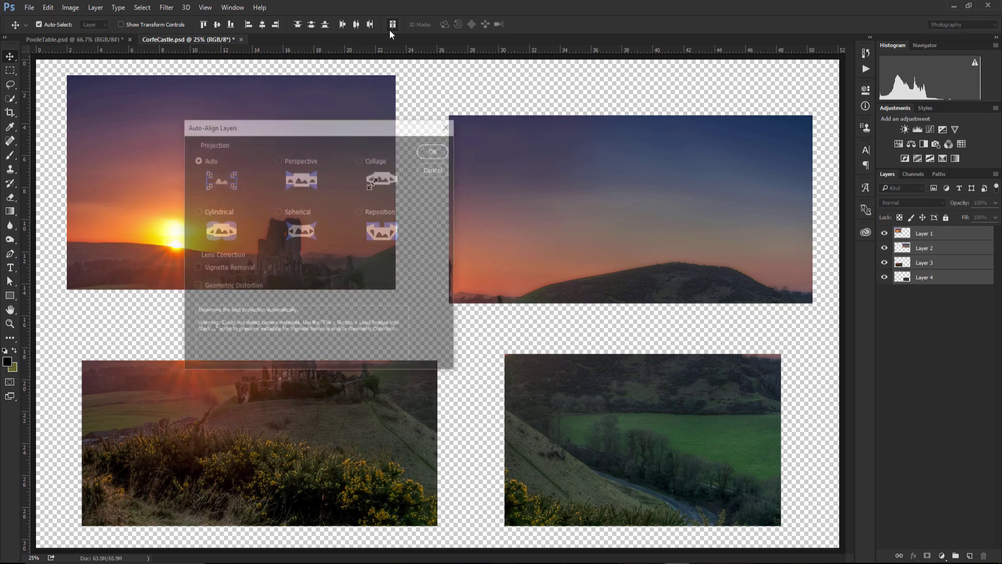
{"action": "left_click", "coordinate": [427, 153]}
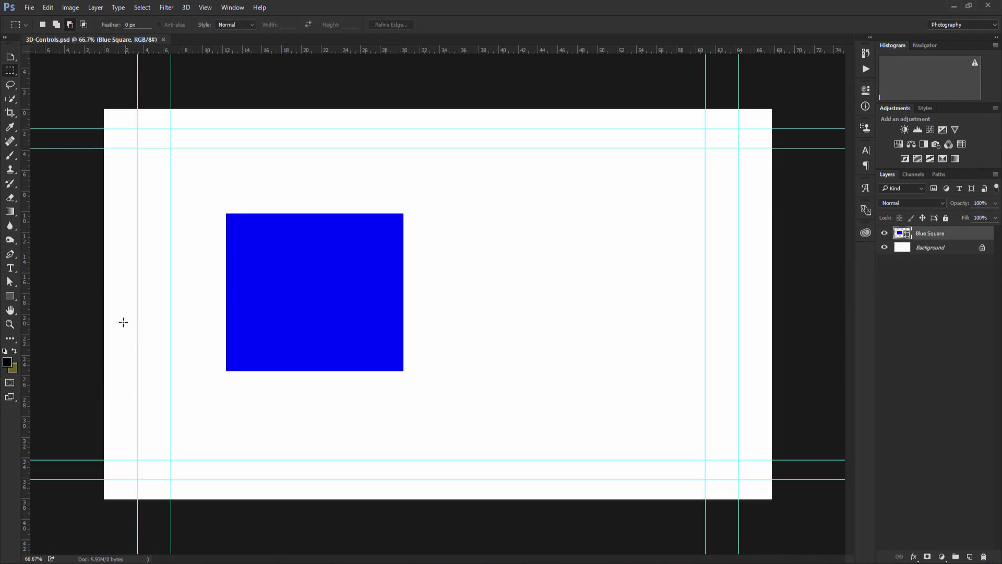
Move the blue square to the center of the canvas in 3D-Controls.psd with the Move tool
{"action": "key", "text": "v"}
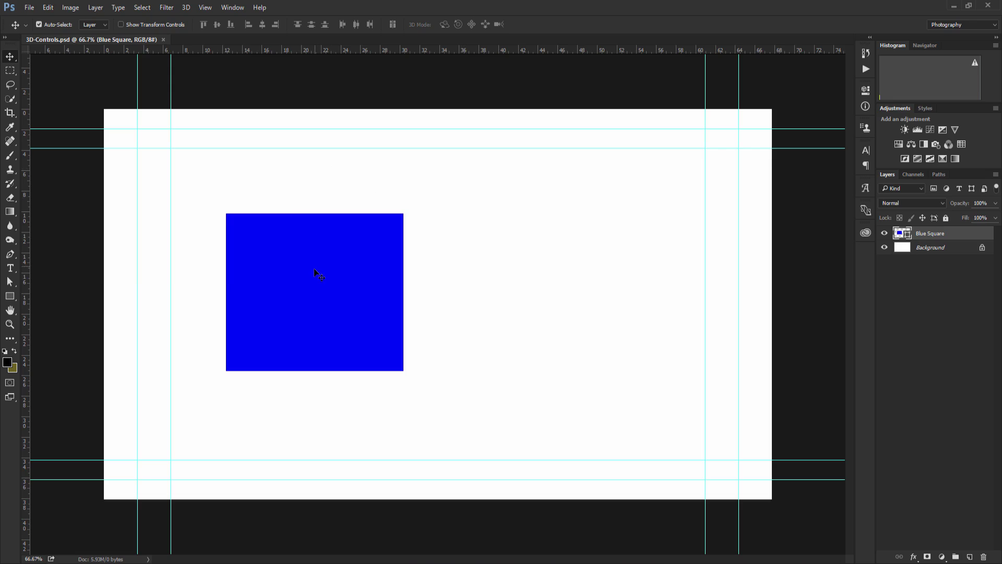
{"action": "left_click_drag", "start_coordinate": [319, 272], "coordinate": [438, 281]}
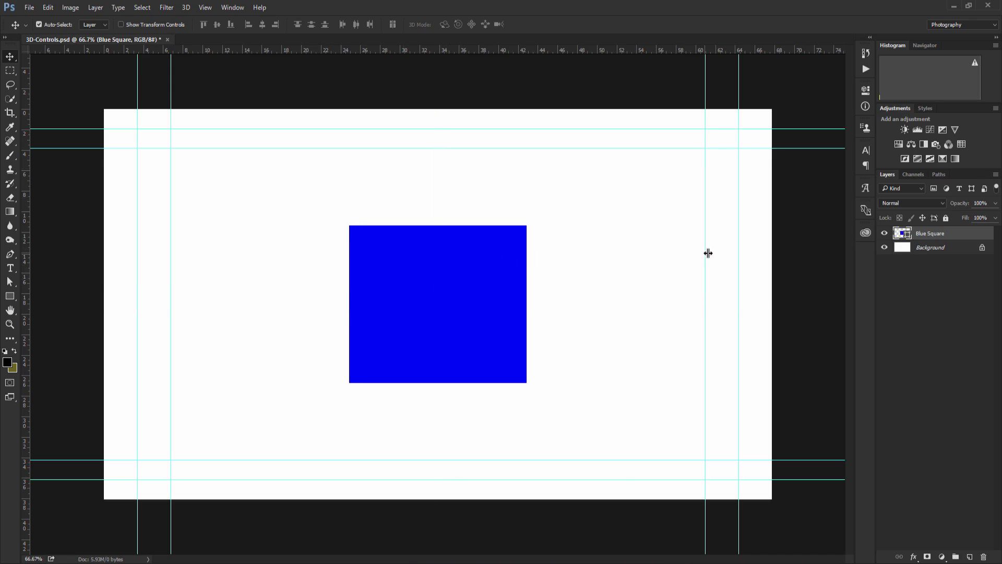
Check what the Blue Square layer contains by hiding and showing it
{"action": "left_click", "coordinate": [899, 243]}
{"action": "left_click", "coordinate": [899, 235]}
{"action": "left_click", "coordinate": [885, 233]}
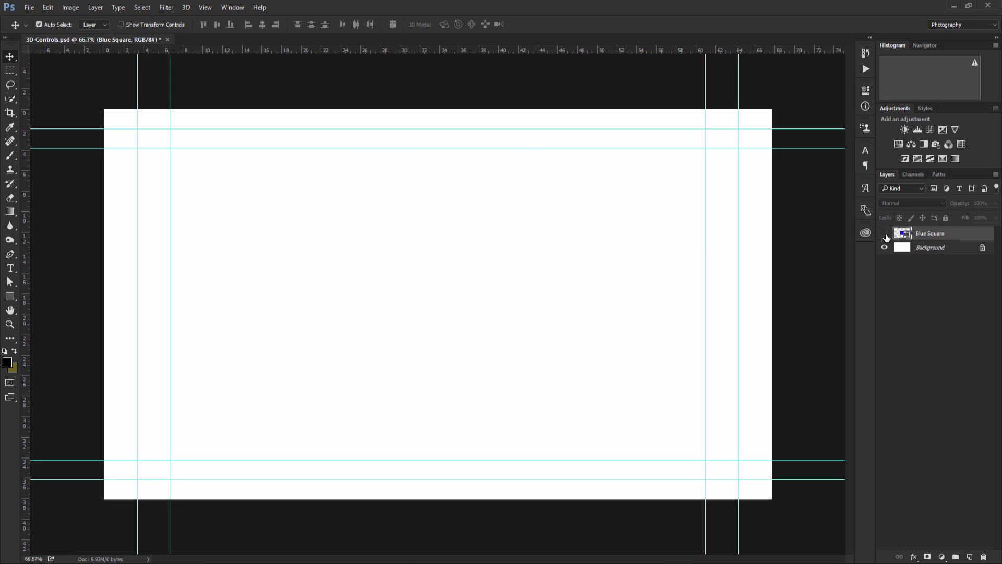
{"action": "left_click", "coordinate": [885, 234]}
{"action": "left_click", "coordinate": [885, 234]}
{"action": "left_click", "coordinate": [884, 234]}
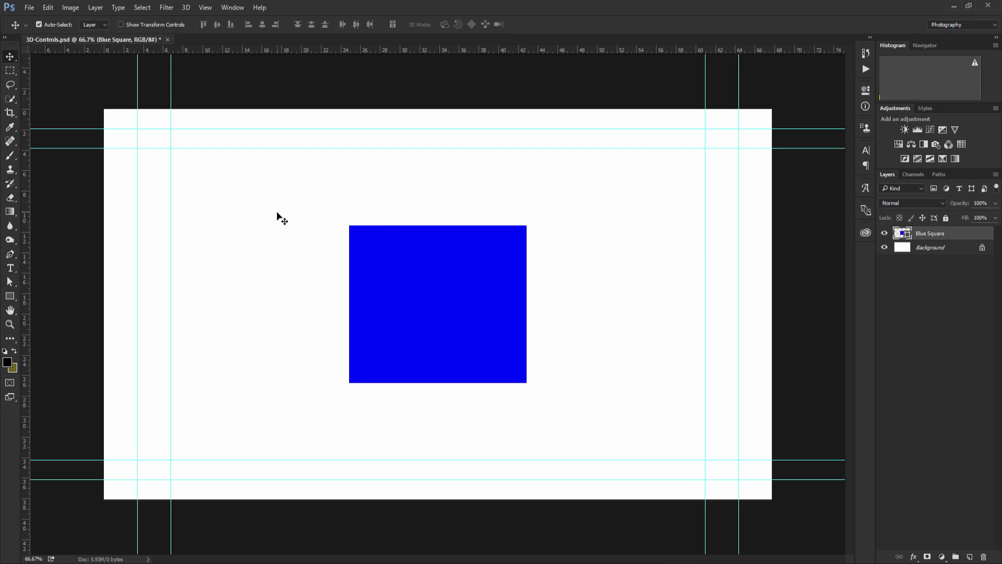
Create a 3D extrusion from the Blue Square layer, switching to the 3D workspace and using the embedded color profile
{"action": "left_click", "coordinate": [186, 8]}
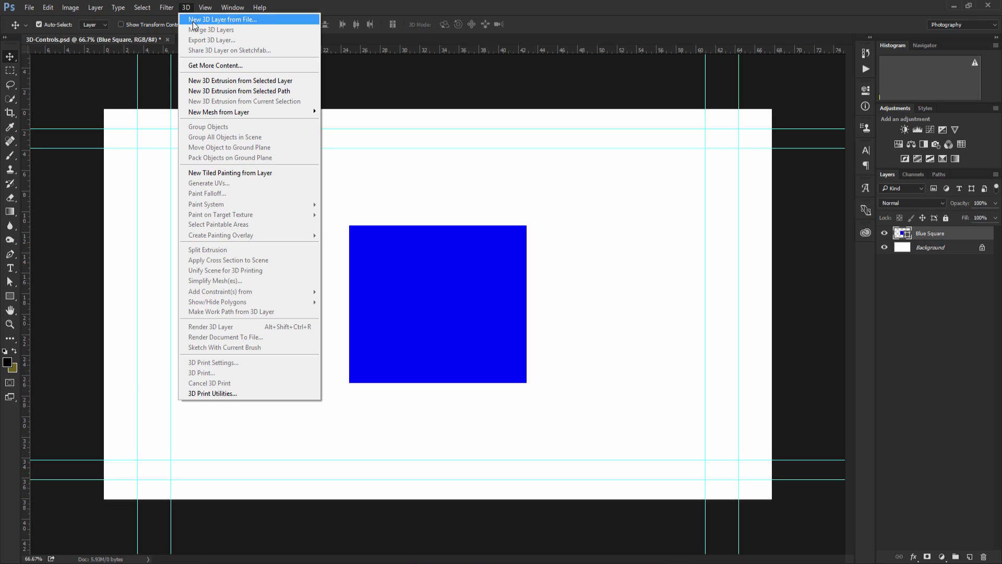
{"action": "left_click", "coordinate": [215, 81]}
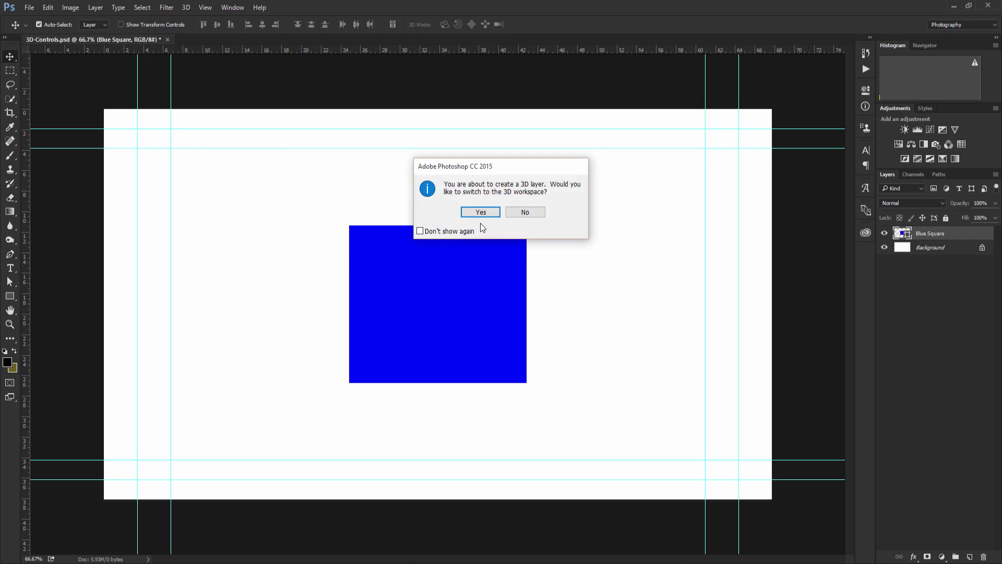
{"action": "left_click", "coordinate": [485, 213]}
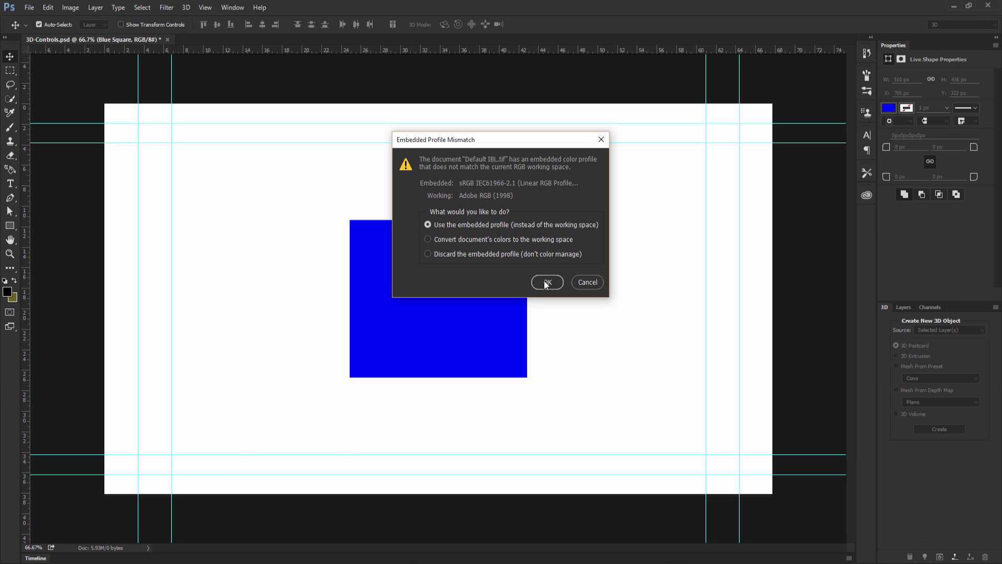
{"action": "left_click", "coordinate": [546, 282]}
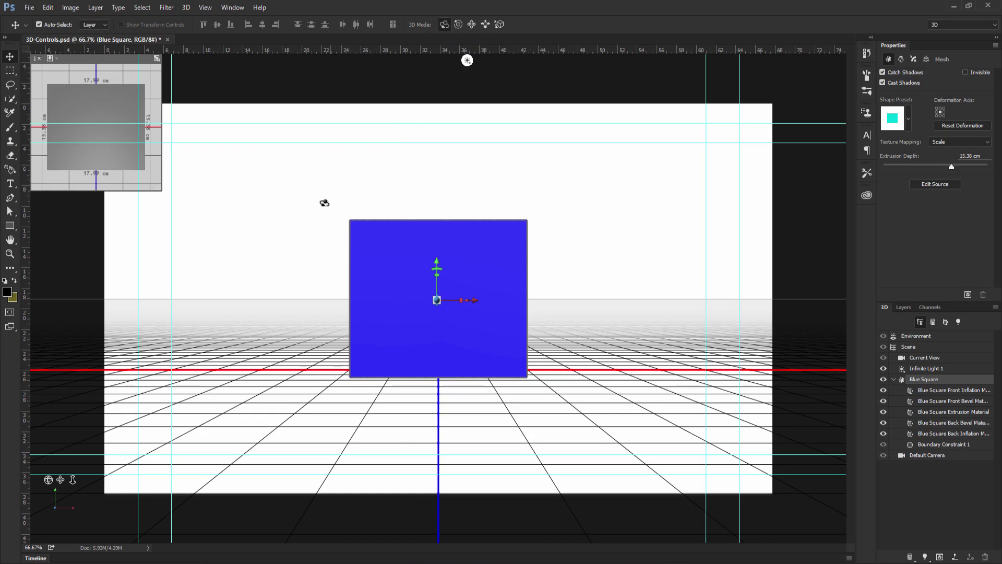
Rotate the extruded blue square to expose its side face, and reposition and roll it in the 3D scene
{"action": "left_click_drag", "start_coordinate": [297, 230], "coordinate": [204, 226]}
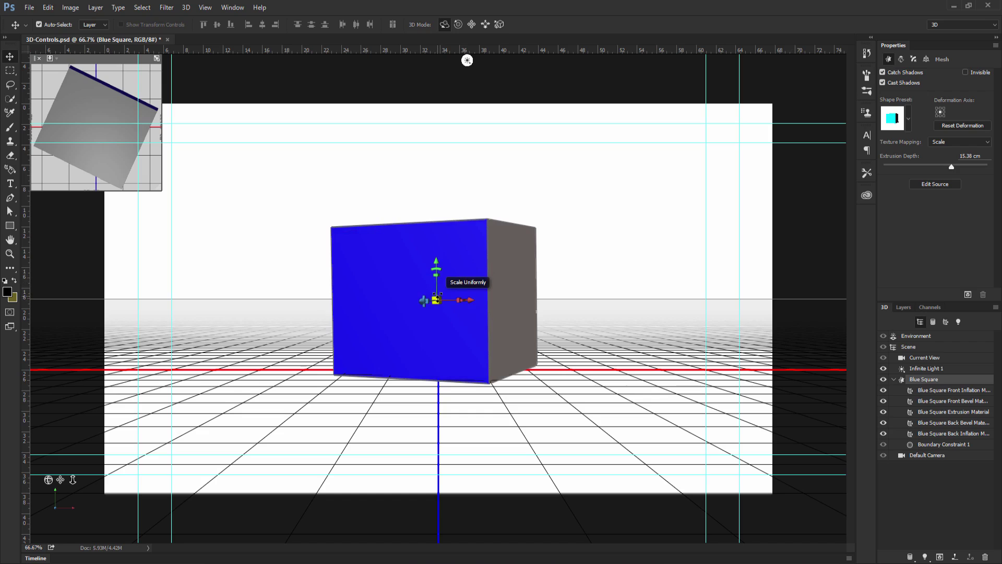
{"action": "left_click_drag", "start_coordinate": [429, 298], "coordinate": [339, 314]}
{"action": "mouse_move", "coordinate": [436, 274]}
{"action": "left_mouse_down"}
{"action": "mouse_move", "coordinate": [462, 307]}
{"action": "mouse_move", "coordinate": [457, 348]}
{"action": "mouse_move", "coordinate": [407, 293]}
{"action": "mouse_move", "coordinate": [392, 328]}
{"action": "mouse_move", "coordinate": [410, 368]}
{"action": "mouse_move", "coordinate": [386, 295]}
{"action": "mouse_move", "coordinate": [410, 290]}
{"action": "mouse_move", "coordinate": [371, 301]}
{"action": "mouse_move", "coordinate": [412, 301]}
{"action": "mouse_move", "coordinate": [369, 301]}
{"action": "mouse_move", "coordinate": [415, 301]}
{"action": "mouse_move", "coordinate": [432, 311]}
{"action": "mouse_move", "coordinate": [425, 326]}
{"action": "mouse_move", "coordinate": [423, 271]}
{"action": "left_mouse_up"}
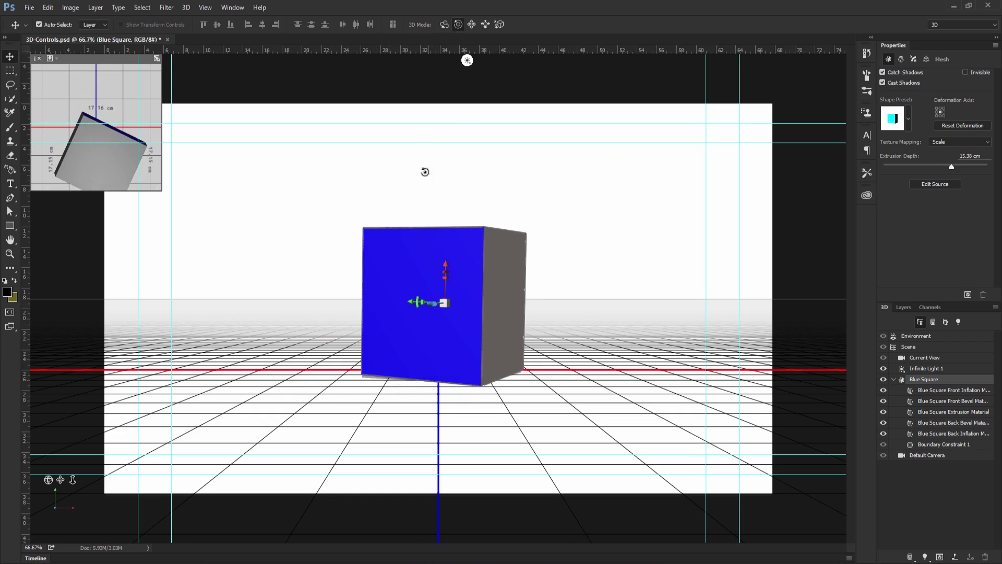
{"action": "left_click_drag", "start_coordinate": [353, 219], "coordinate": [347, 281]}
Switch from the blue cube to the scene's camera, and adjust the view with the roll and zoom 3D modes
{"action": "left_click", "coordinate": [278, 280]}
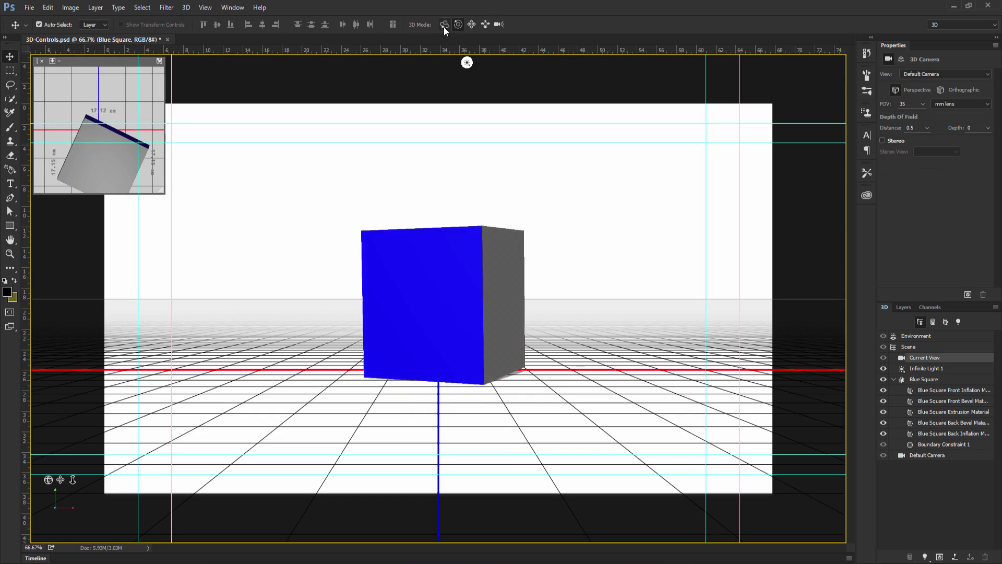
{"action": "key", "text": "alt"}
{"action": "left_click_drag", "start_coordinate": [292, 179], "coordinate": [291, 201]}
{"action": "mouse_move", "coordinate": [252, 291]}
{"action": "left_mouse_down"}
{"action": "mouse_move", "coordinate": [307, 306]}
{"action": "mouse_move", "coordinate": [234, 302]}
{"action": "mouse_move", "coordinate": [256, 304]}
{"action": "mouse_move", "coordinate": [248, 304]}
{"action": "left_mouse_up"}
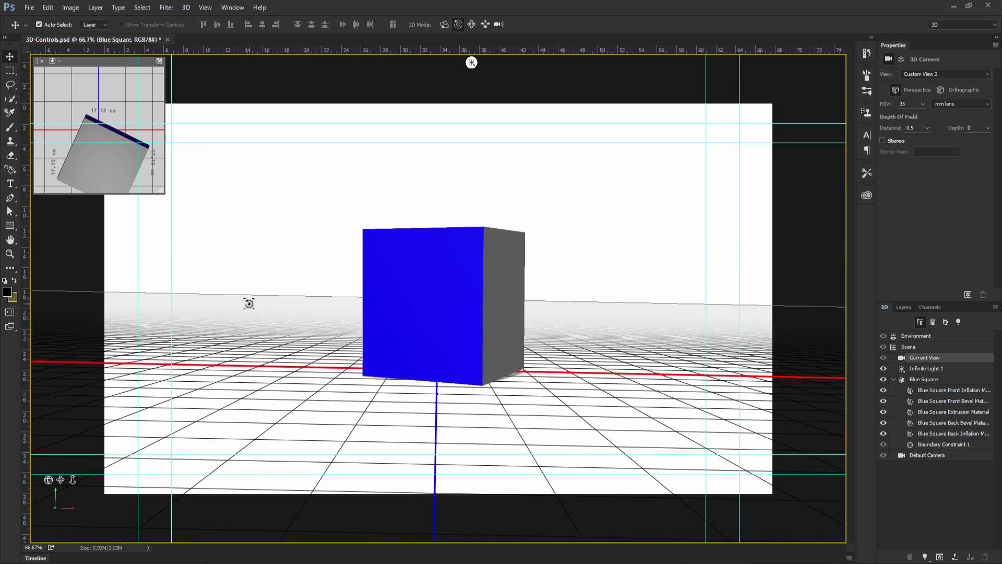
{"action": "left_click_drag", "start_coordinate": [299, 238], "coordinate": [317, 207]}
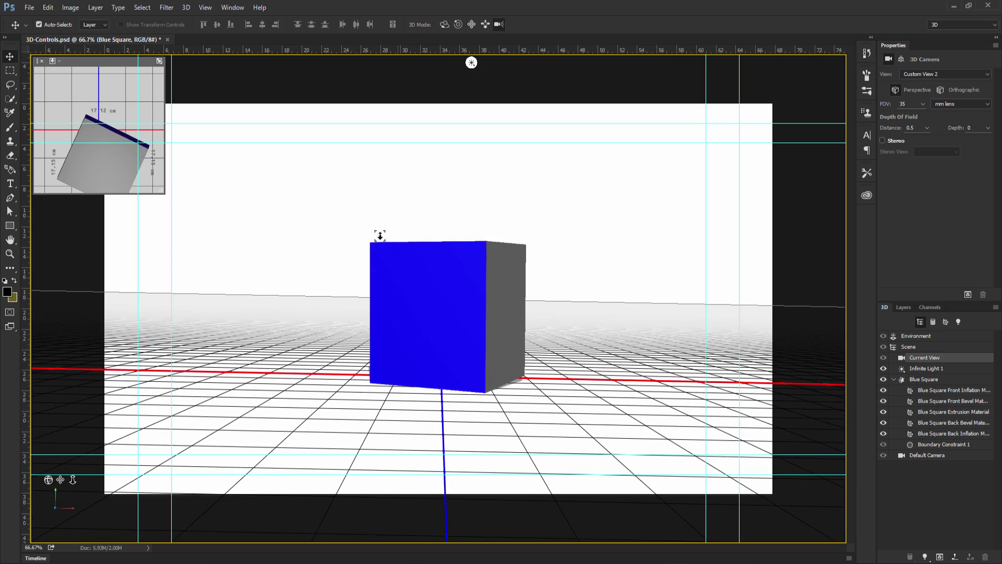
{"action": "left_click_drag", "start_coordinate": [339, 340], "coordinate": [275, 369]}
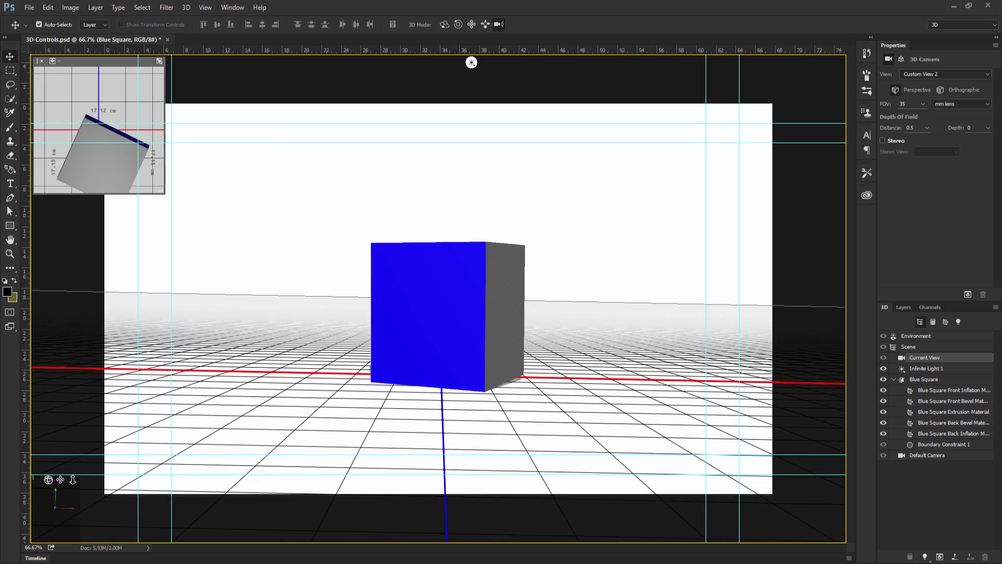